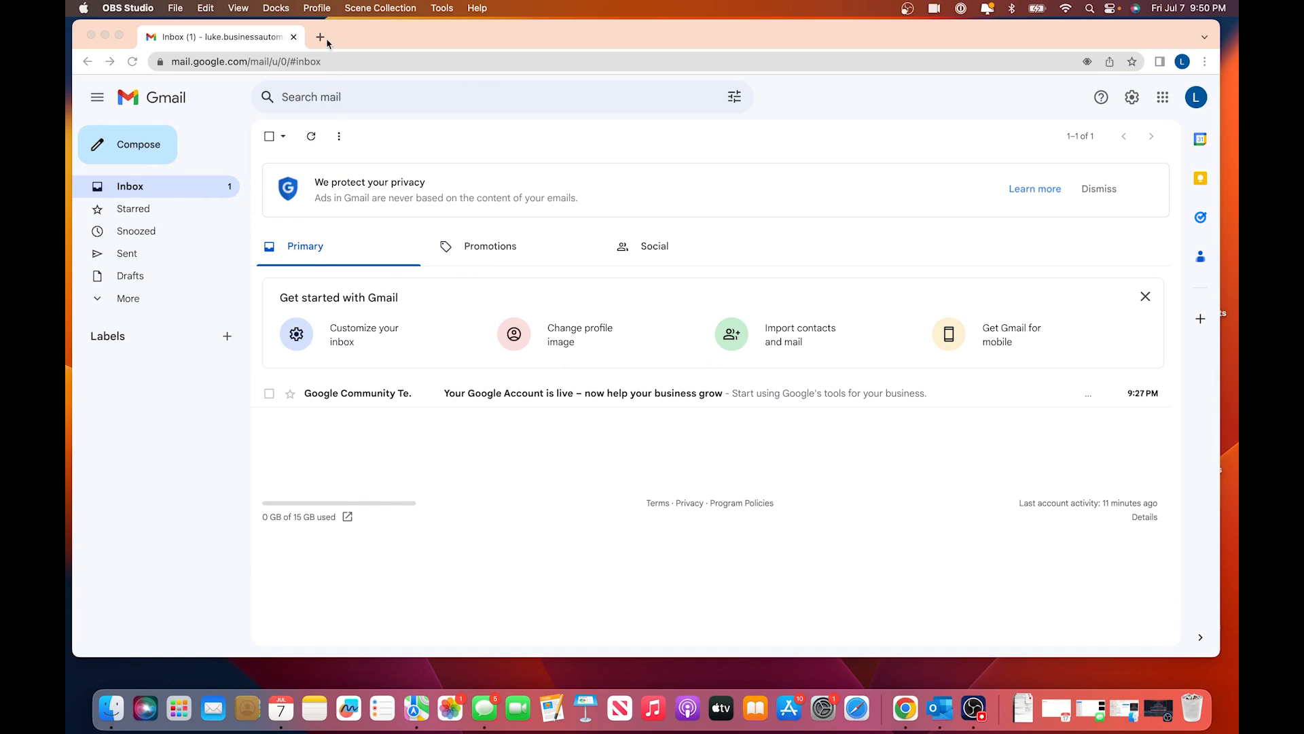
# - Open trello.com in a new browser tab
pyautogui.click(320, 37)
pyautogui.click(299, 62)
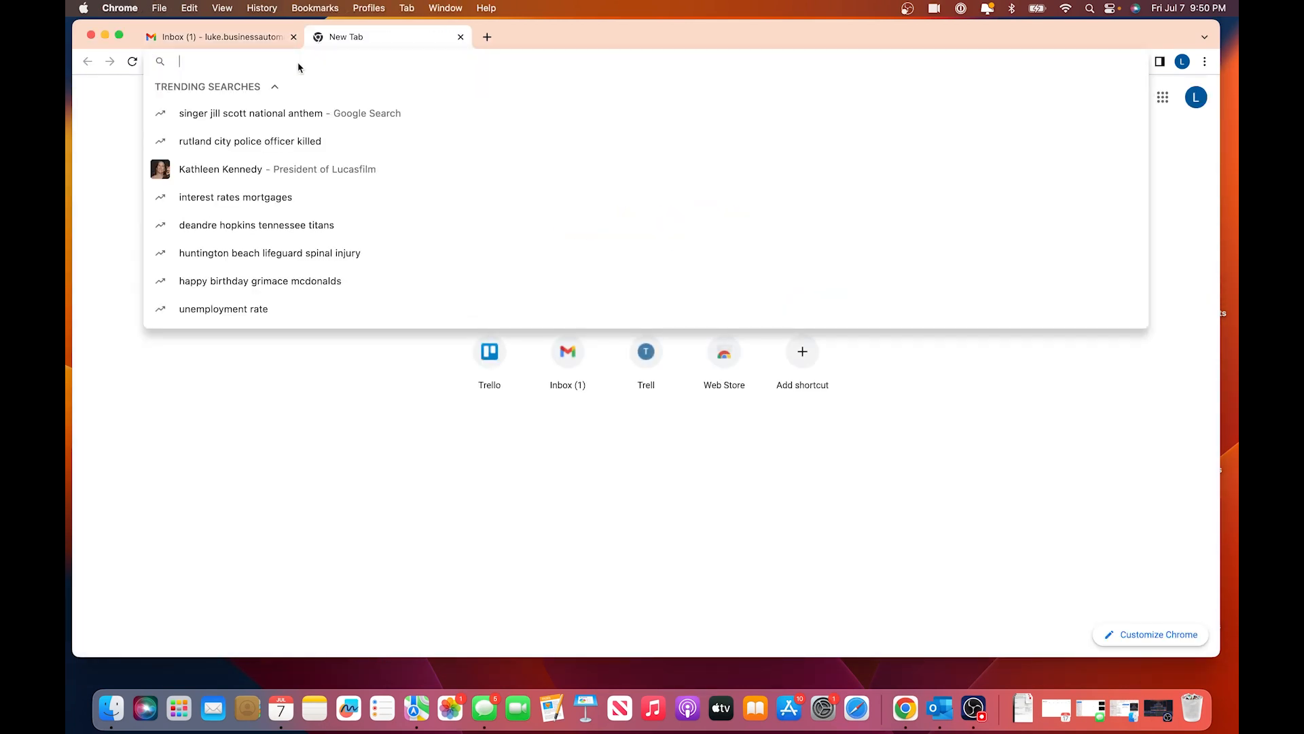
pyautogui.write('trello.com')
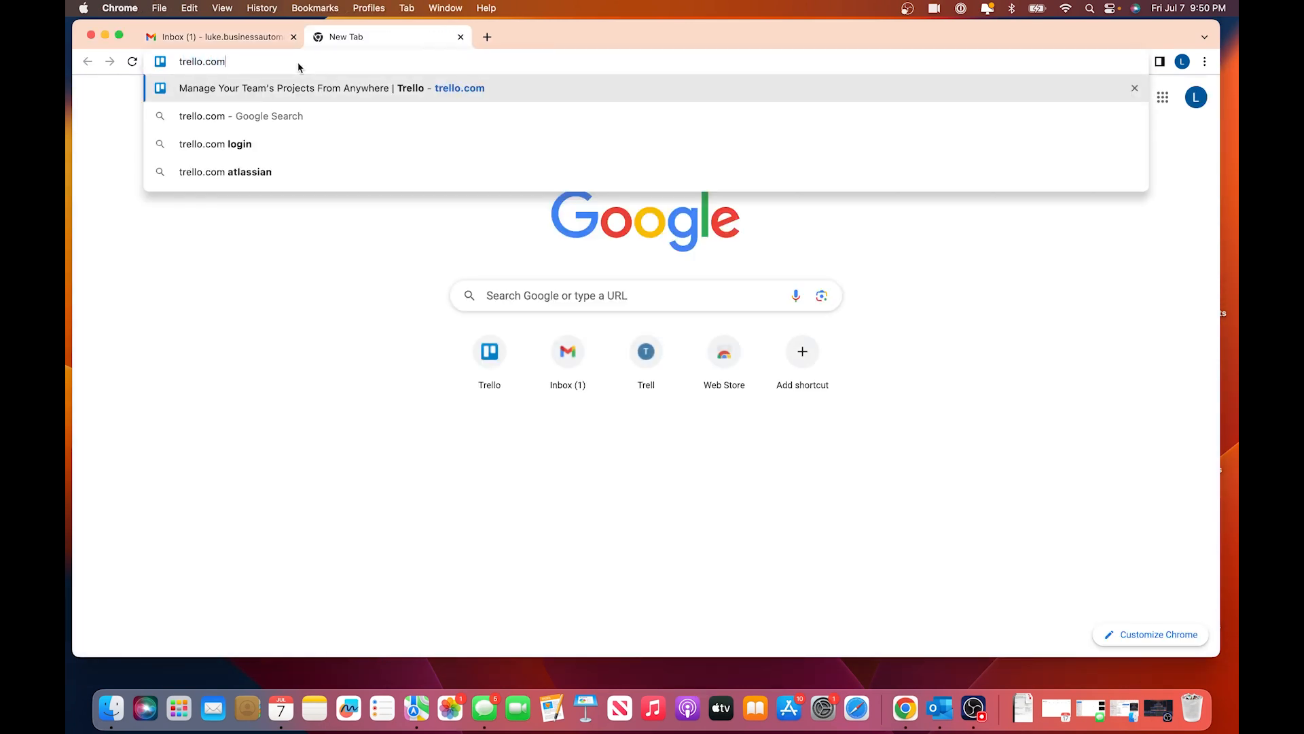
pyautogui.press('Return')
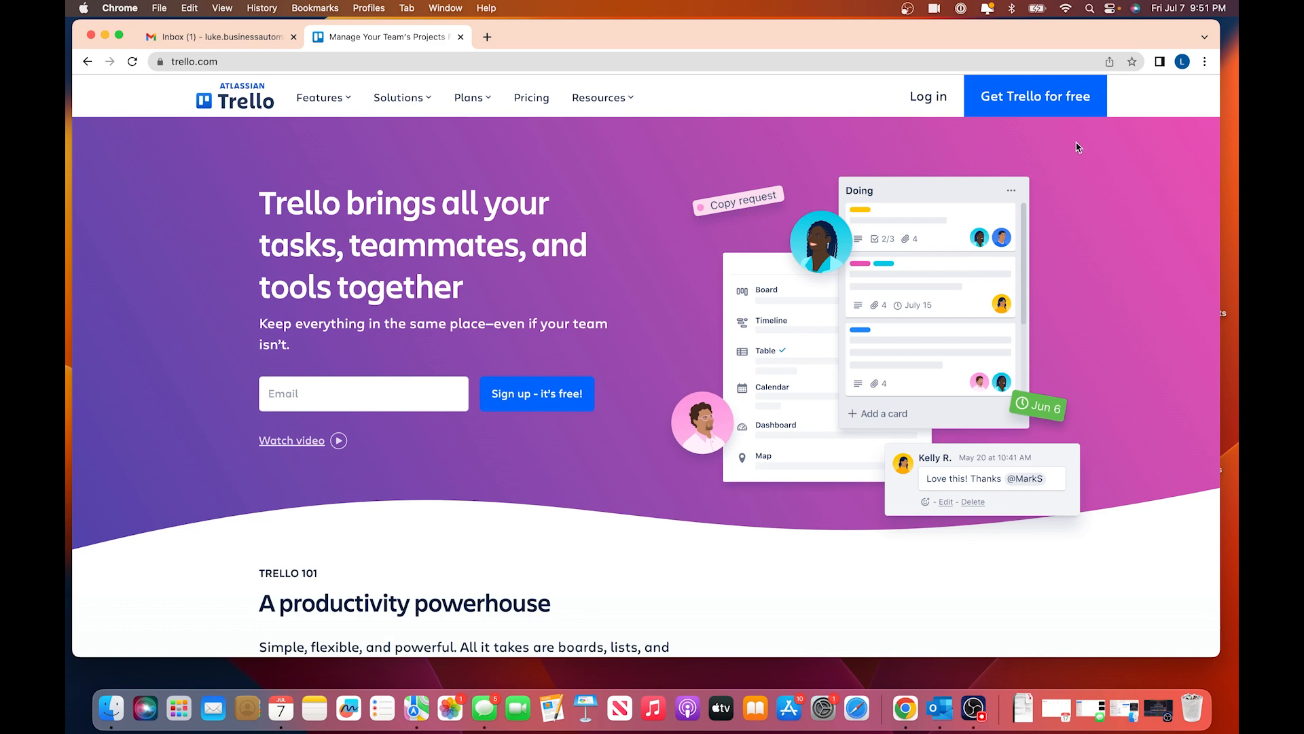
# - Sign up for a free Trello account with the existing Google account and confirm the account creation
pyautogui.click(1032, 103)
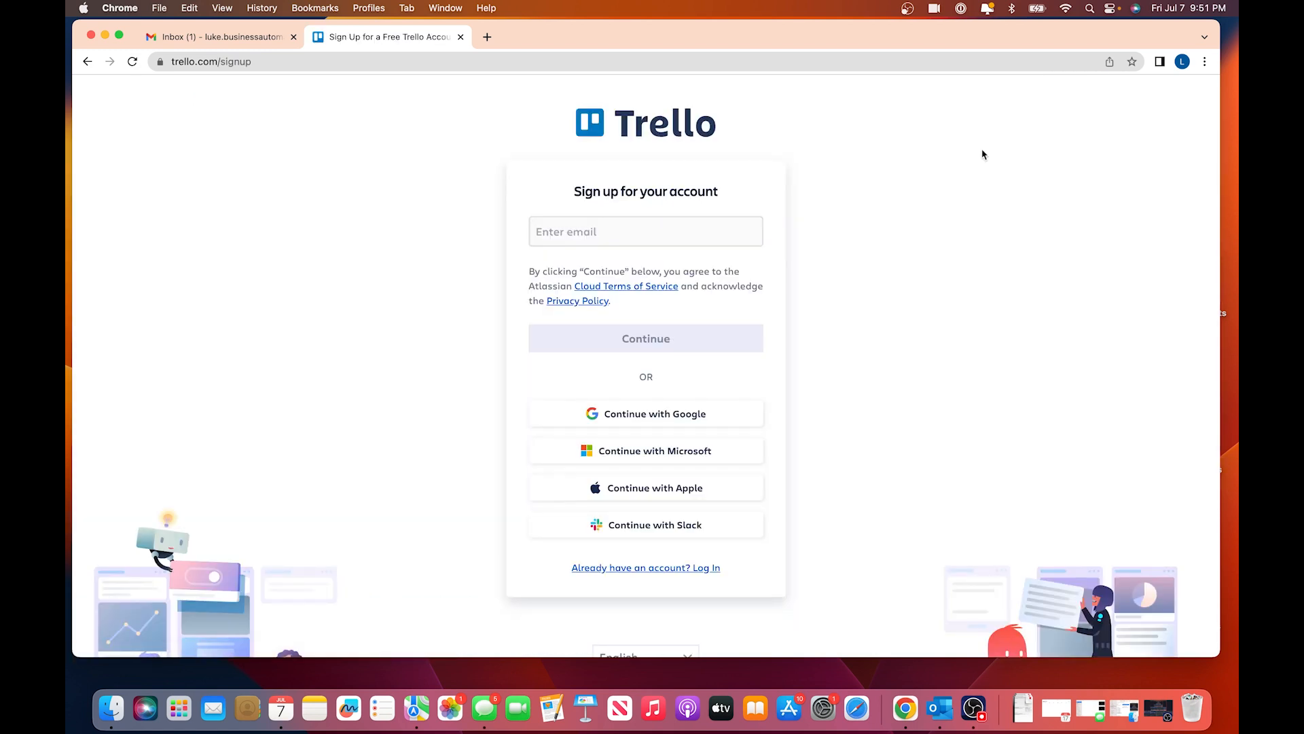
pyautogui.click(646, 424)
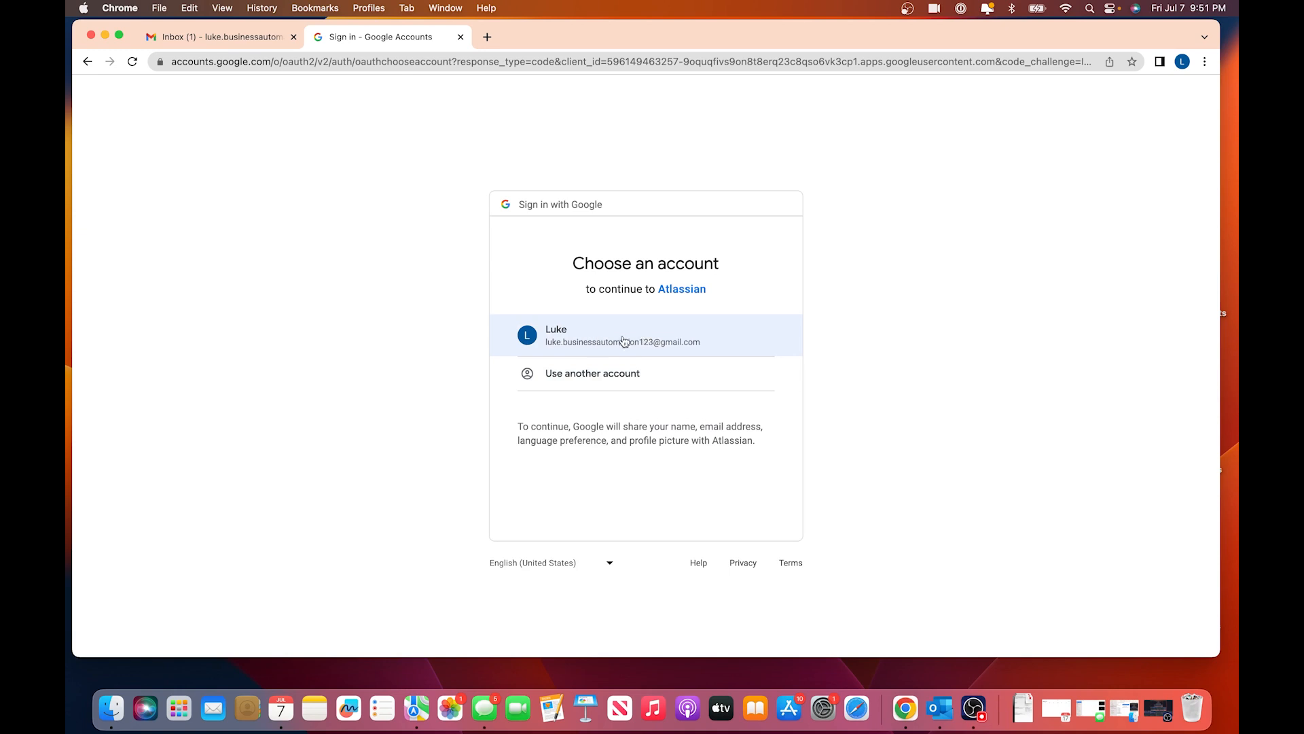
pyautogui.click(623, 341)
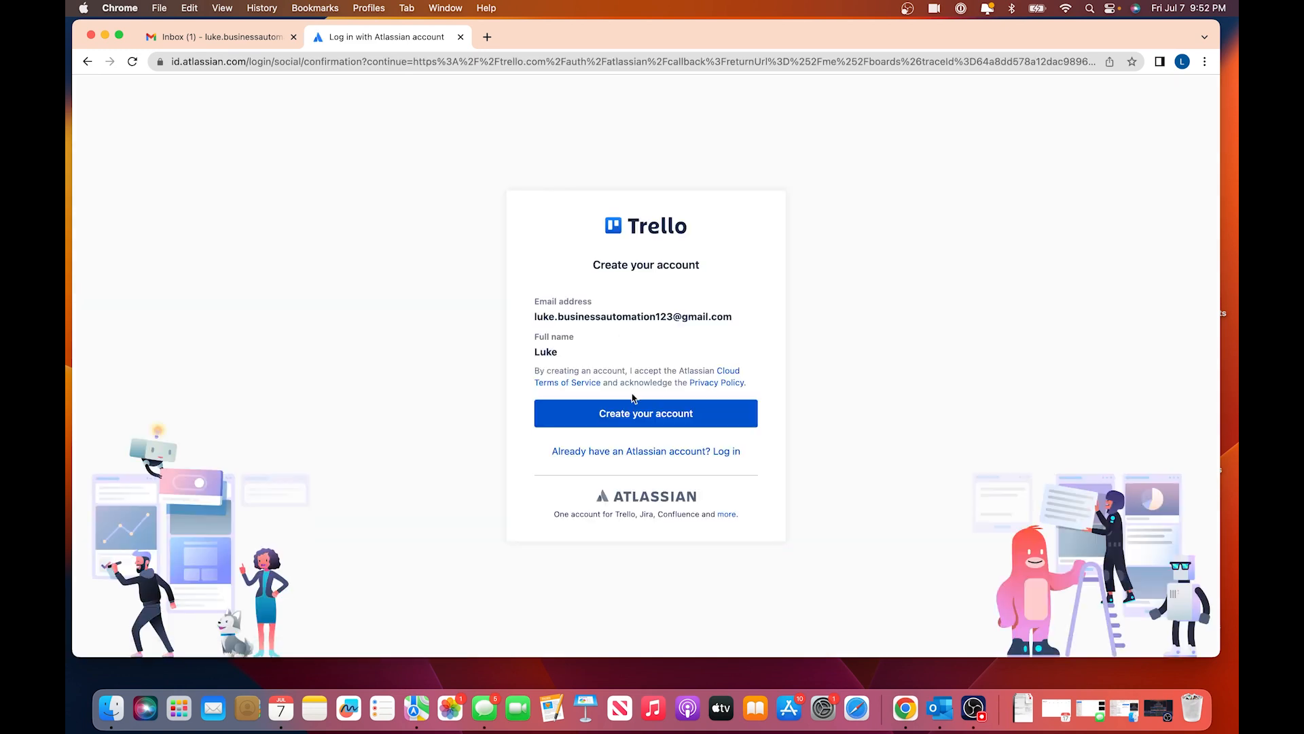
pyautogui.click(642, 419)
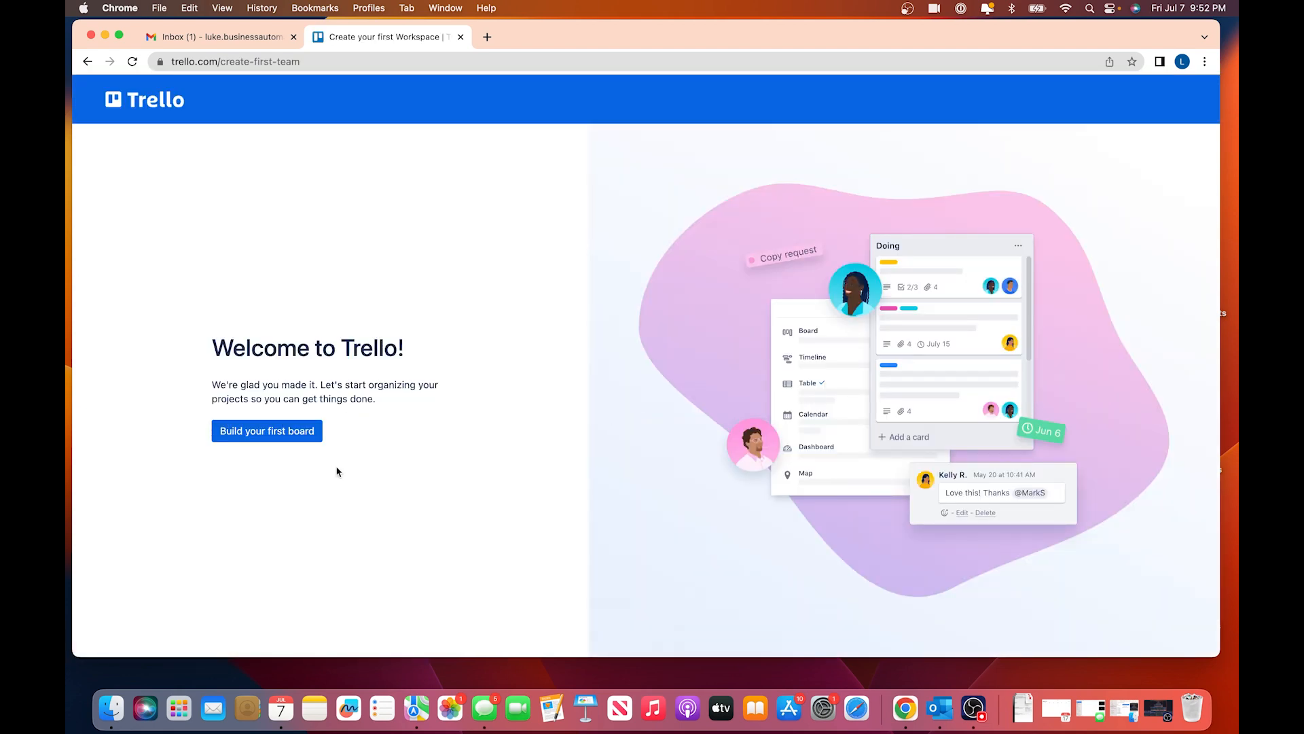
# - Build the first board with the name Test Company, leaving cards and team invitations blank and skipping the Premium trial
pyautogui.click(252, 434)
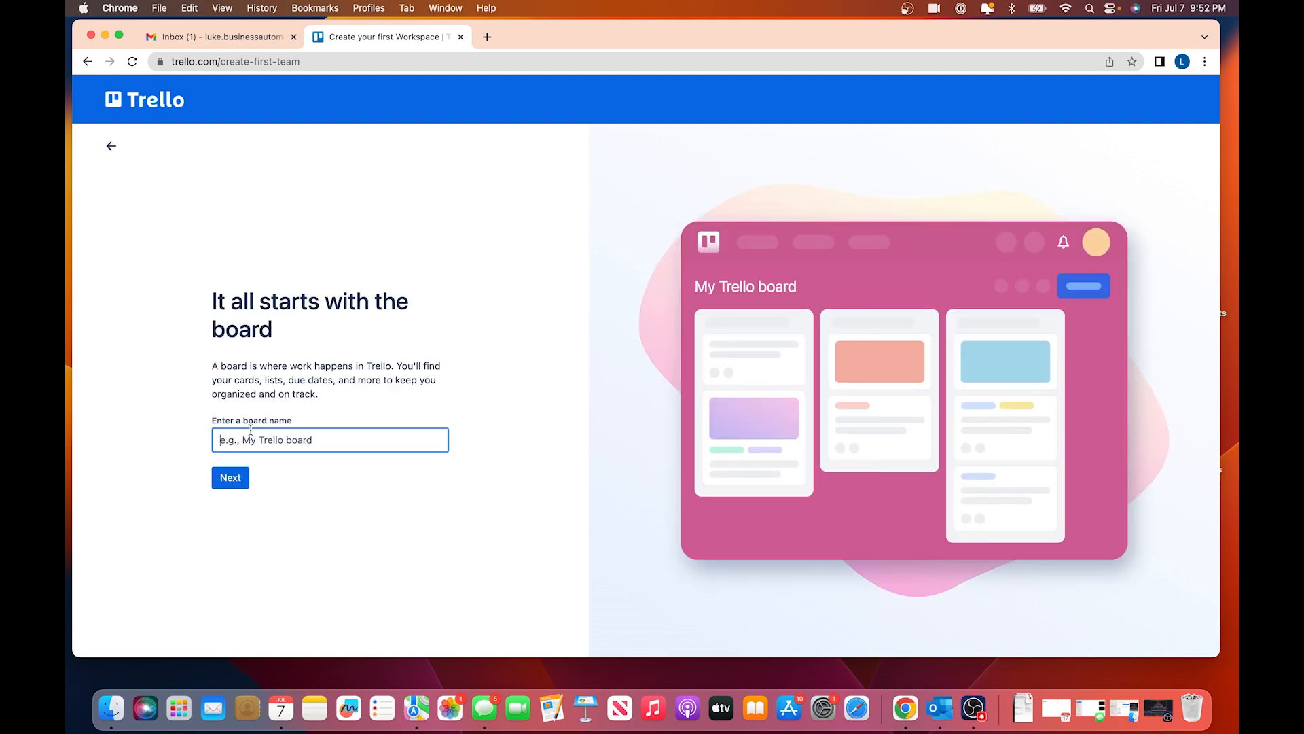
pyautogui.write('Test Company')
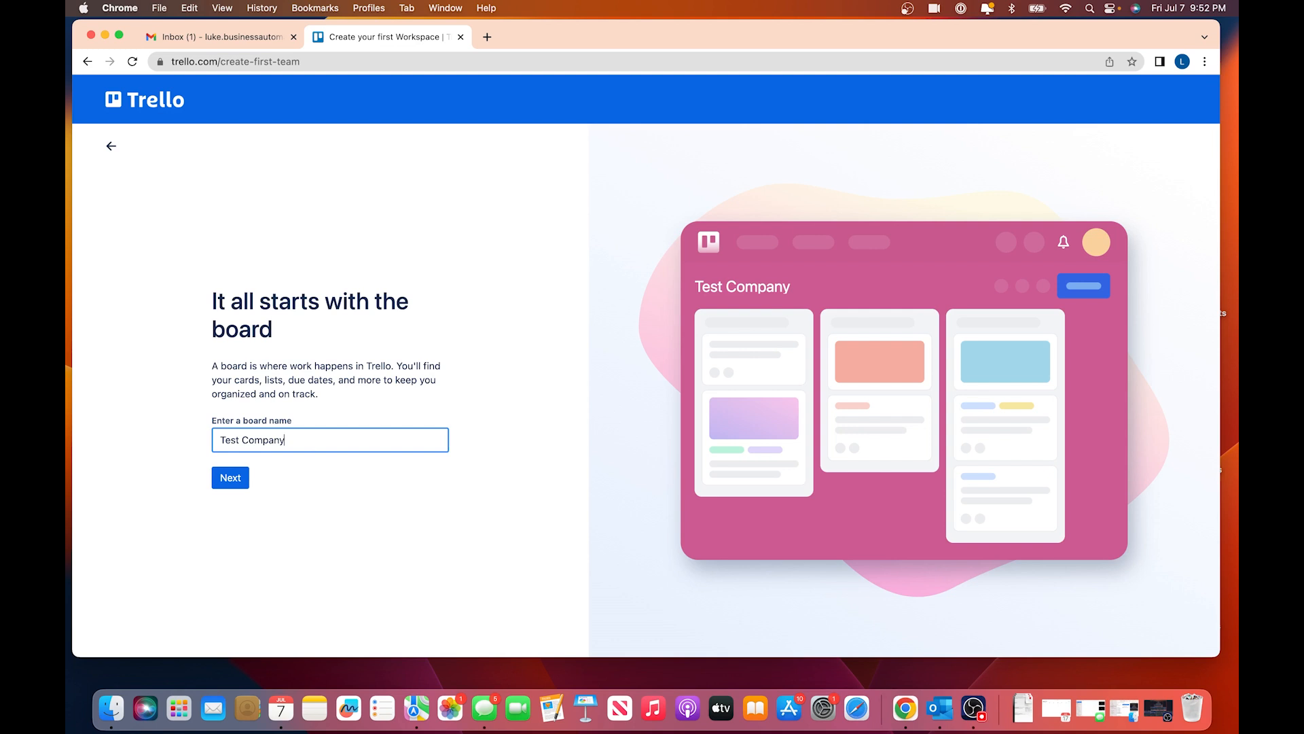
pyautogui.click(231, 478)
pyautogui.click(230, 527)
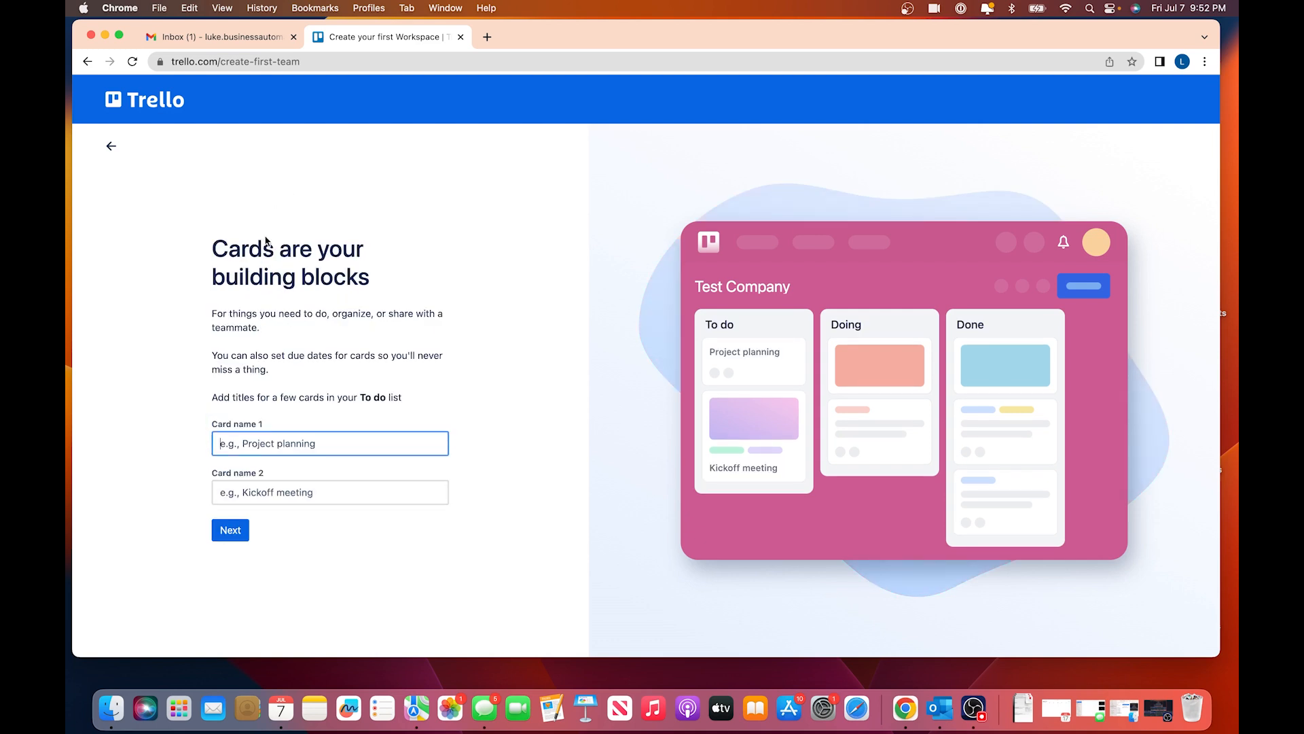
pyautogui.click(228, 528)
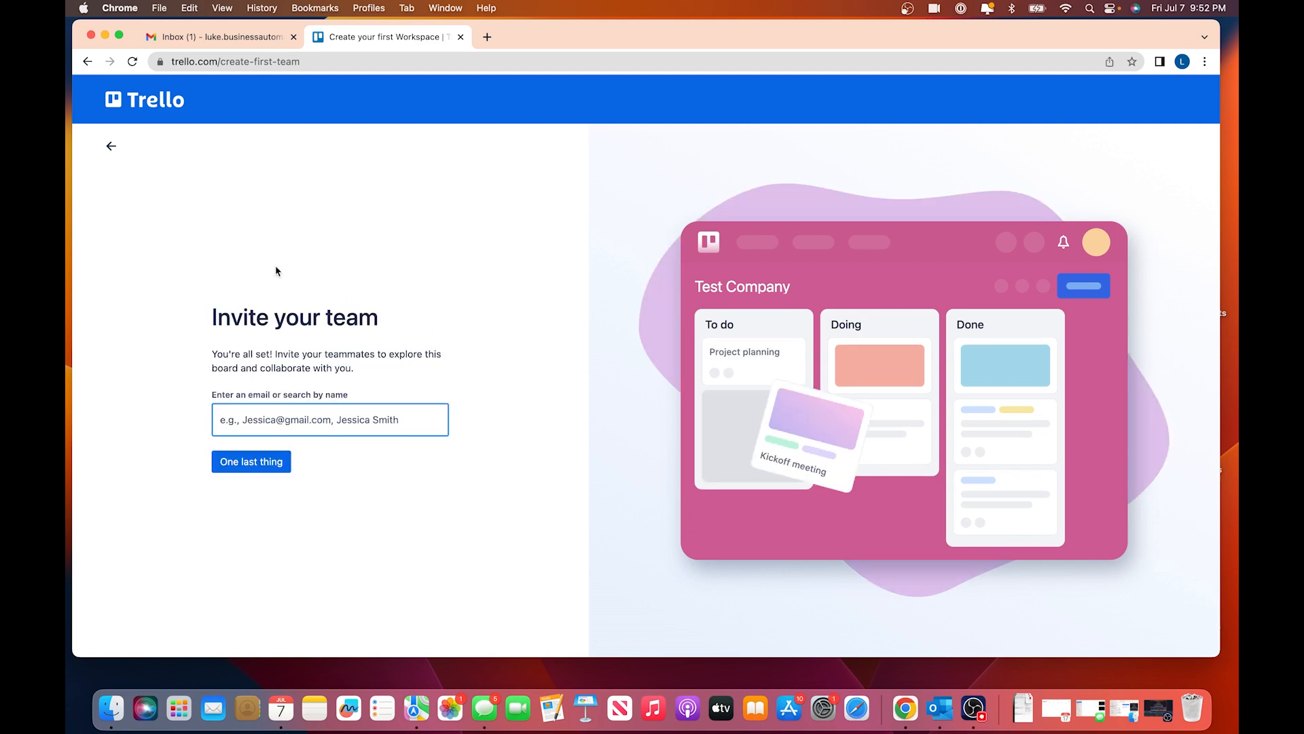
pyautogui.click(260, 470)
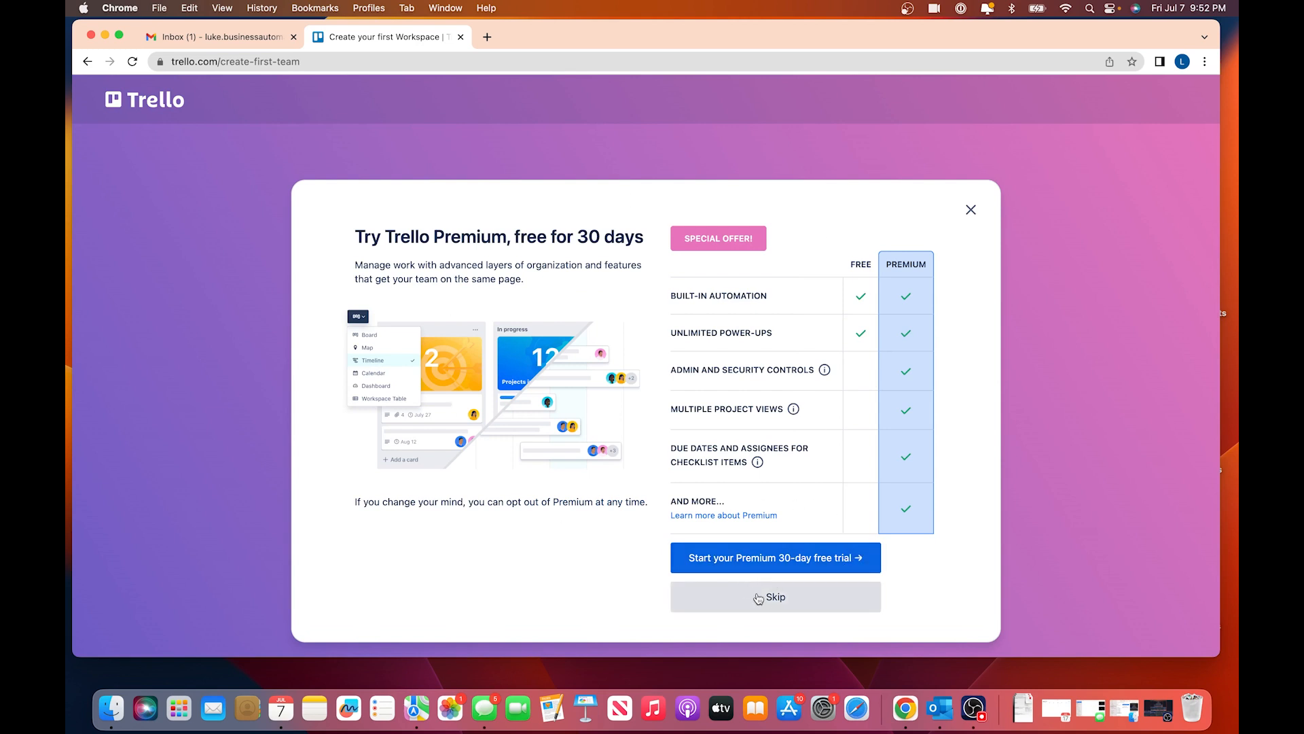
pyautogui.click(791, 604)
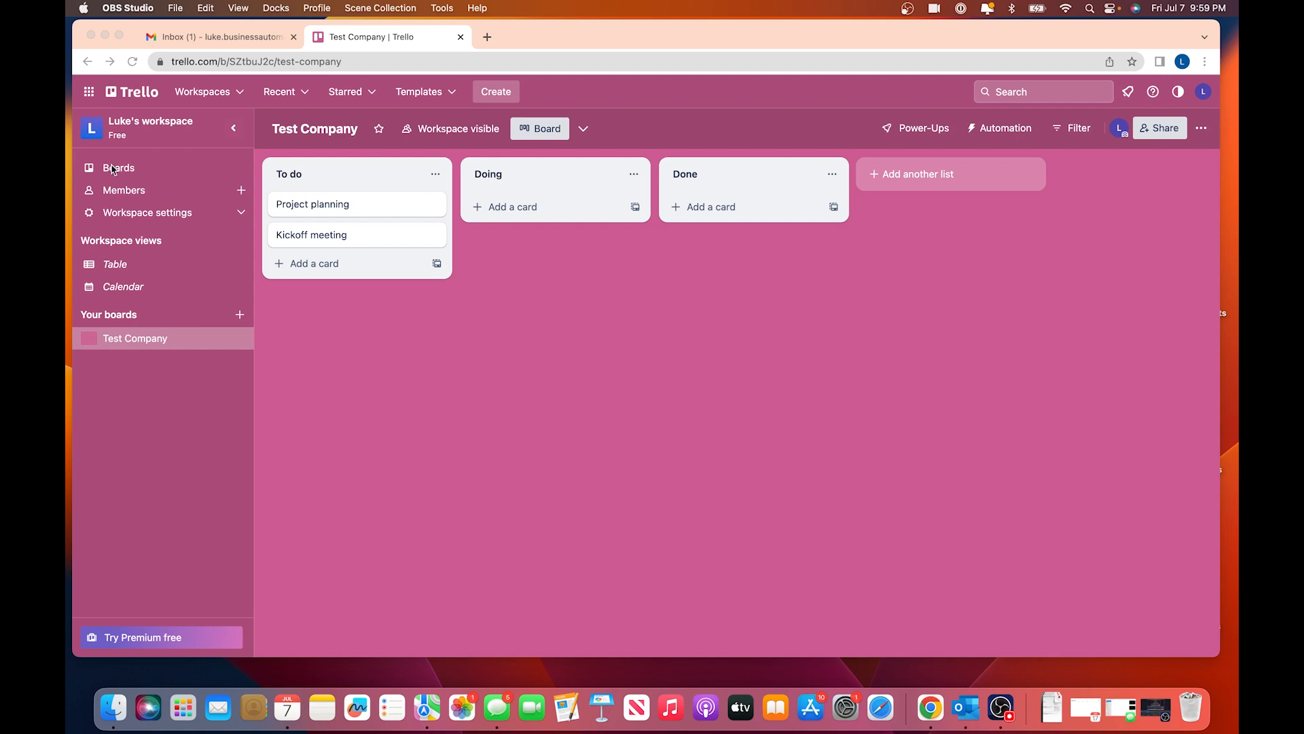
pyautogui.click(143, 133)
pyautogui.click(133, 125)
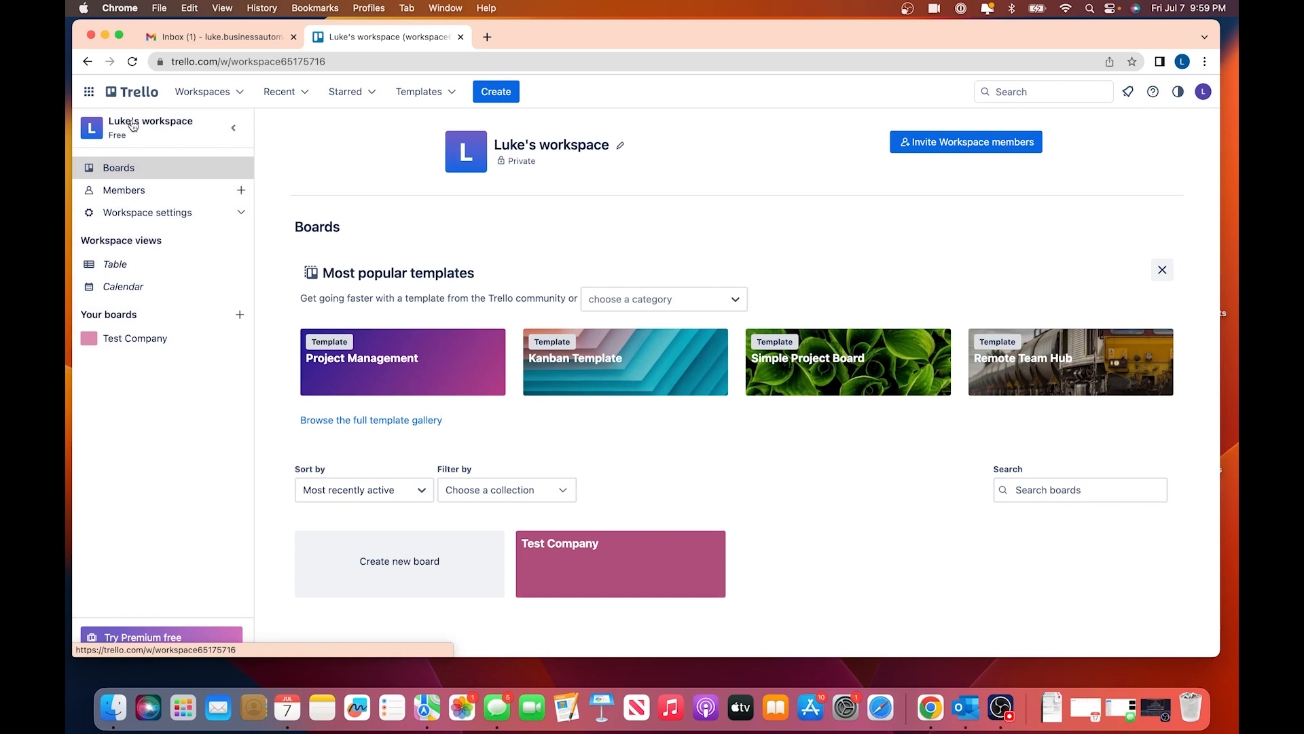
pyautogui.click(87, 61)
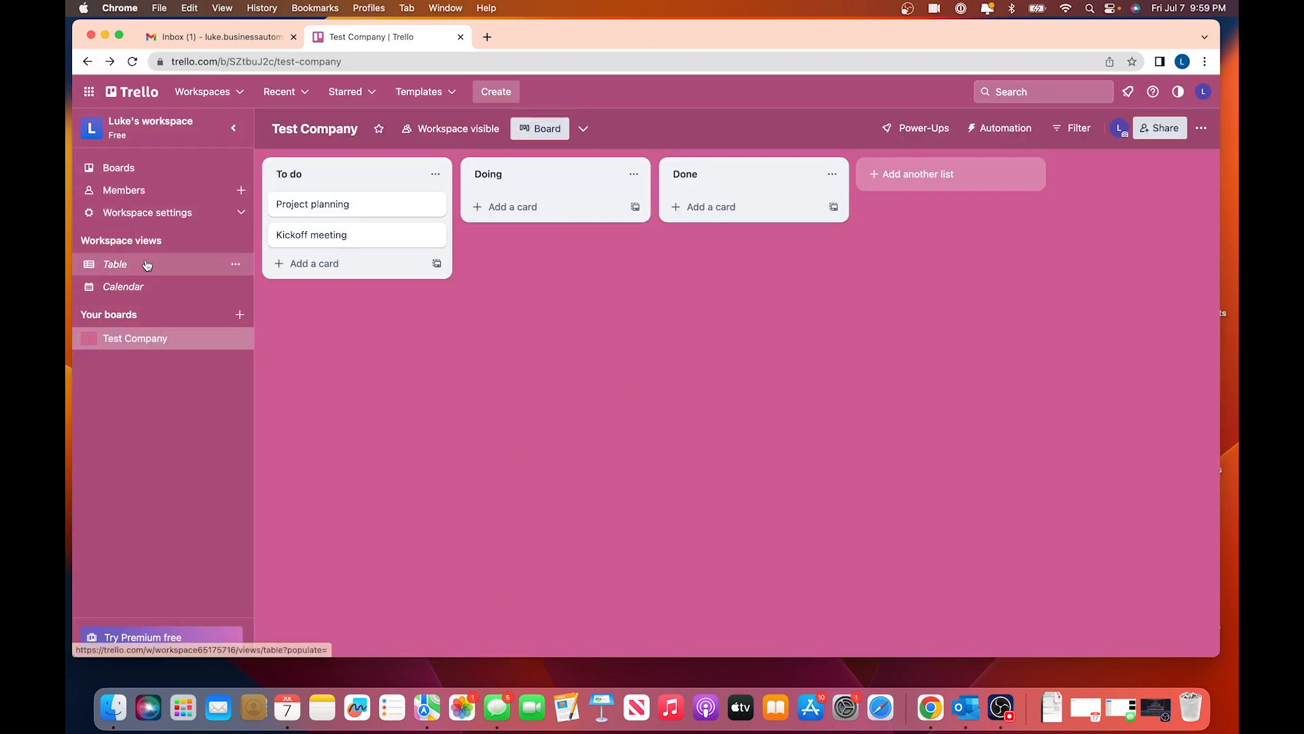
# - Create a new board titled Test Company Command Center from the workspace's boards overview
pyautogui.click(134, 129)
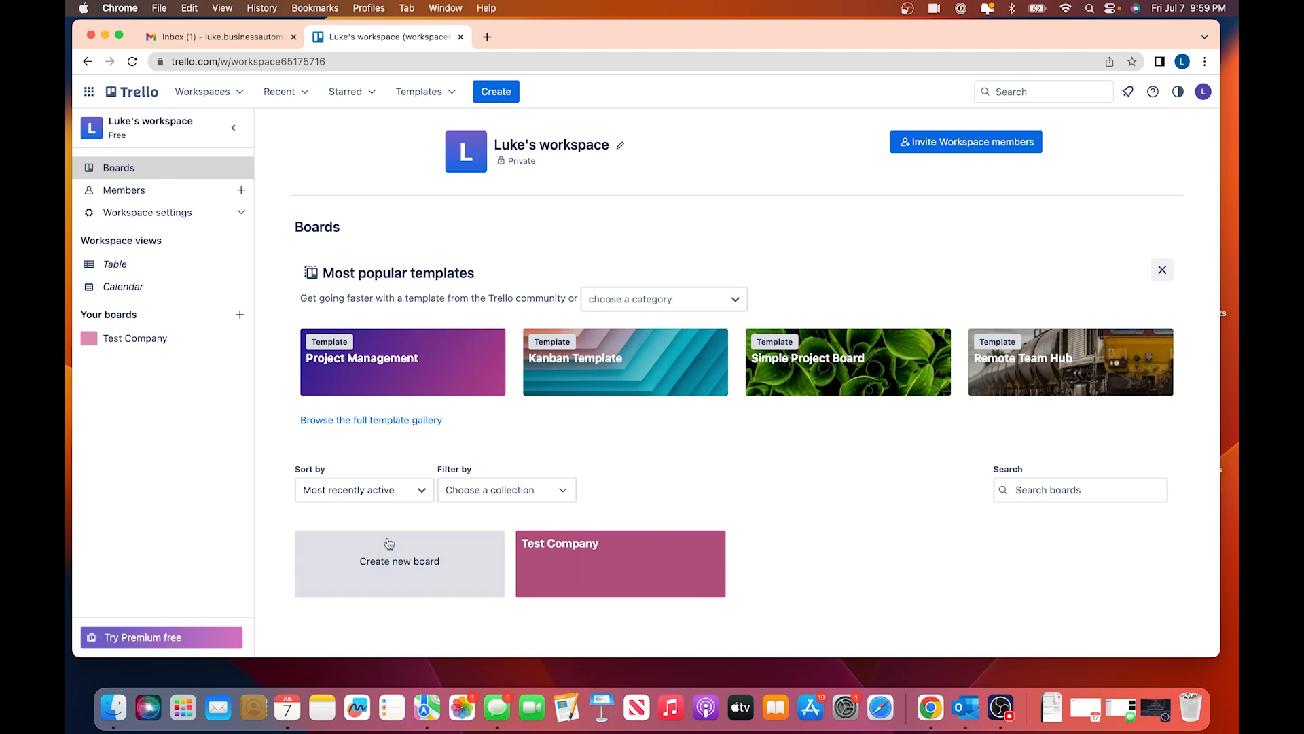
pyautogui.click(387, 565)
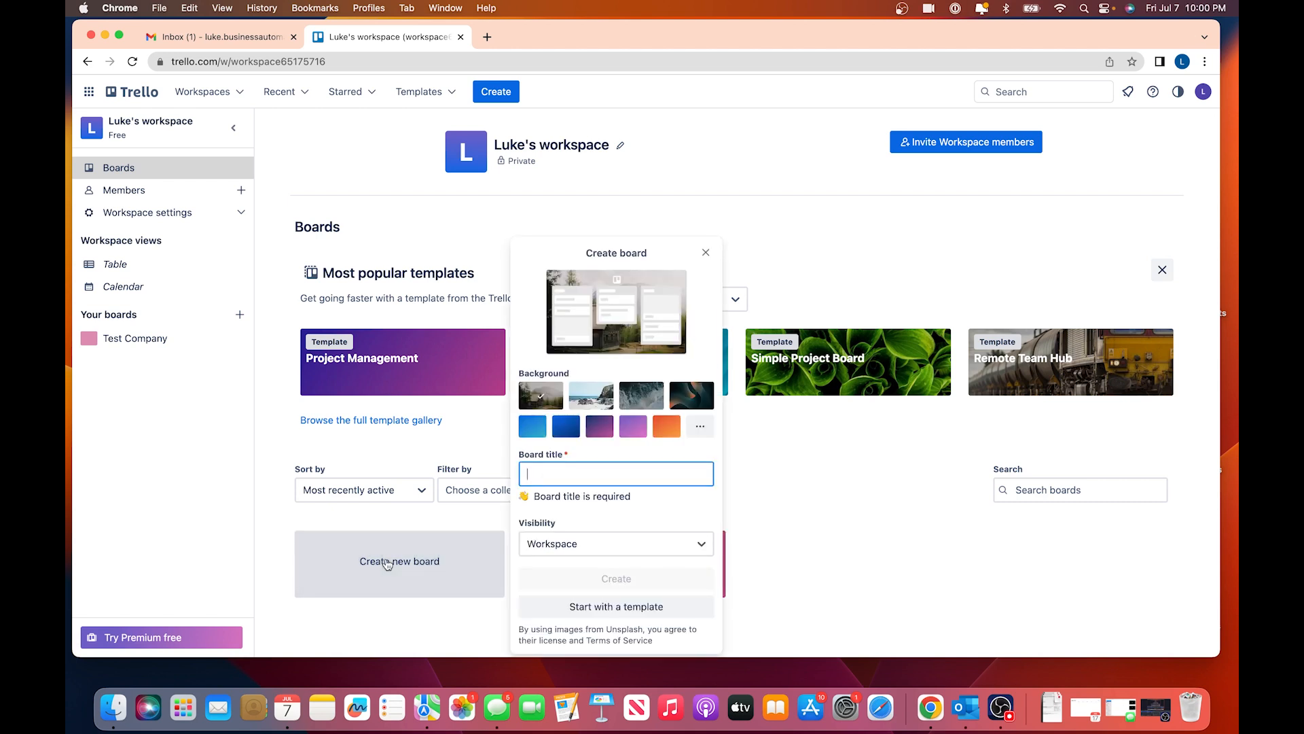
pyautogui.write('Test Comap')
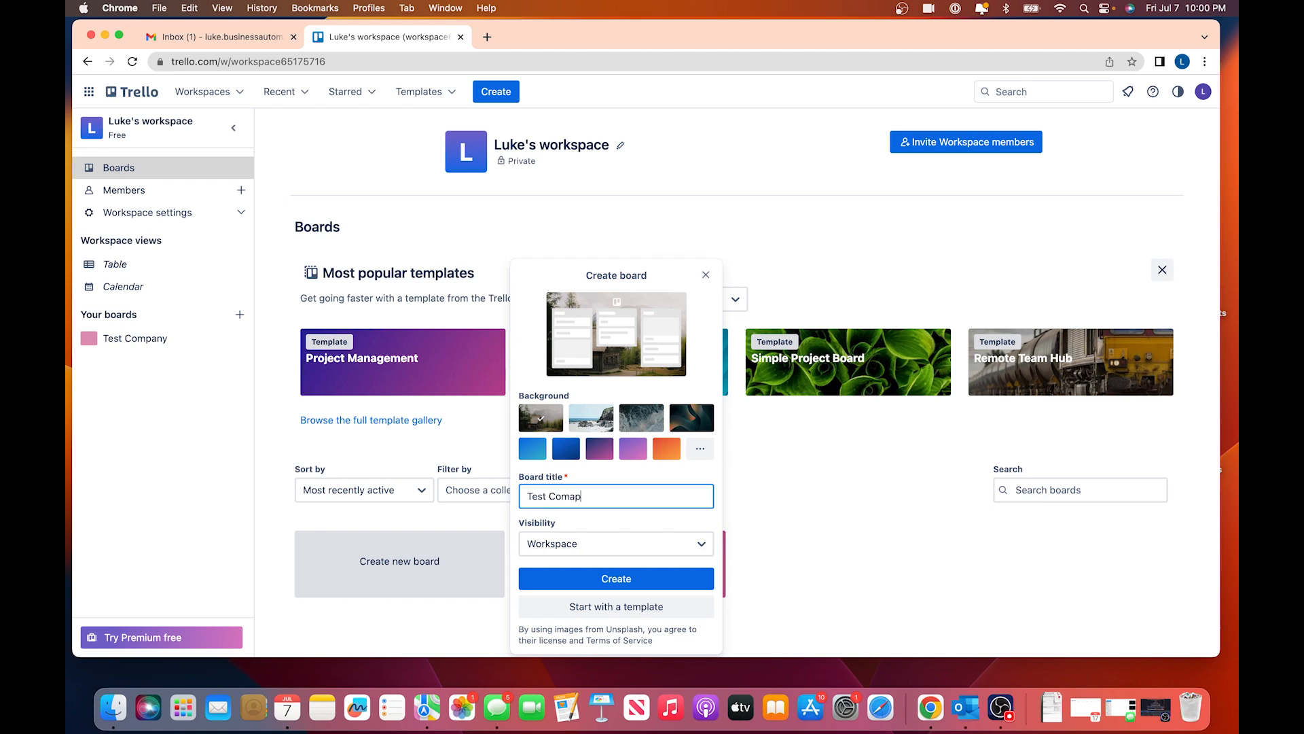
pyautogui.press('BackSpace')
pyautogui.press('BackSpace')
pyautogui.write('pany Command C')
pyautogui.click(639, 578)
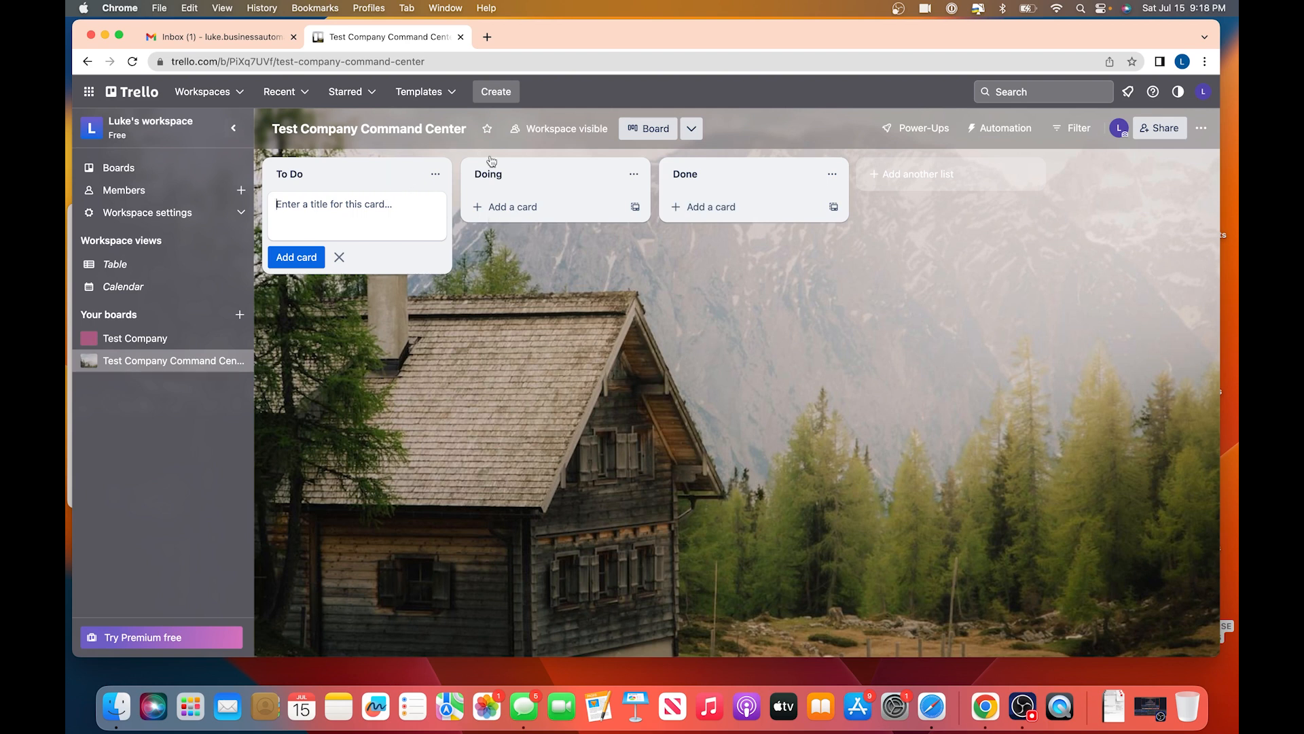
pyautogui.click(543, 173)
pyautogui.click(737, 181)
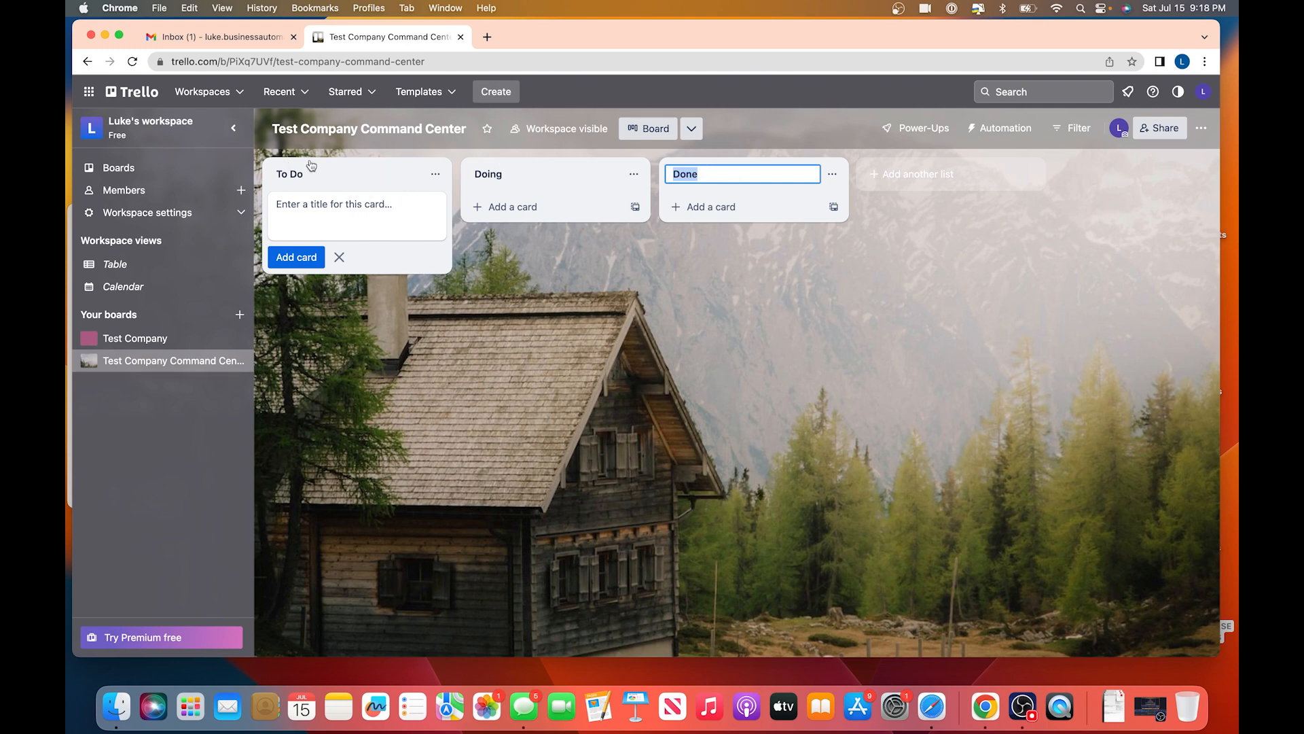
pyautogui.click(775, 304)
pyautogui.click(774, 304)
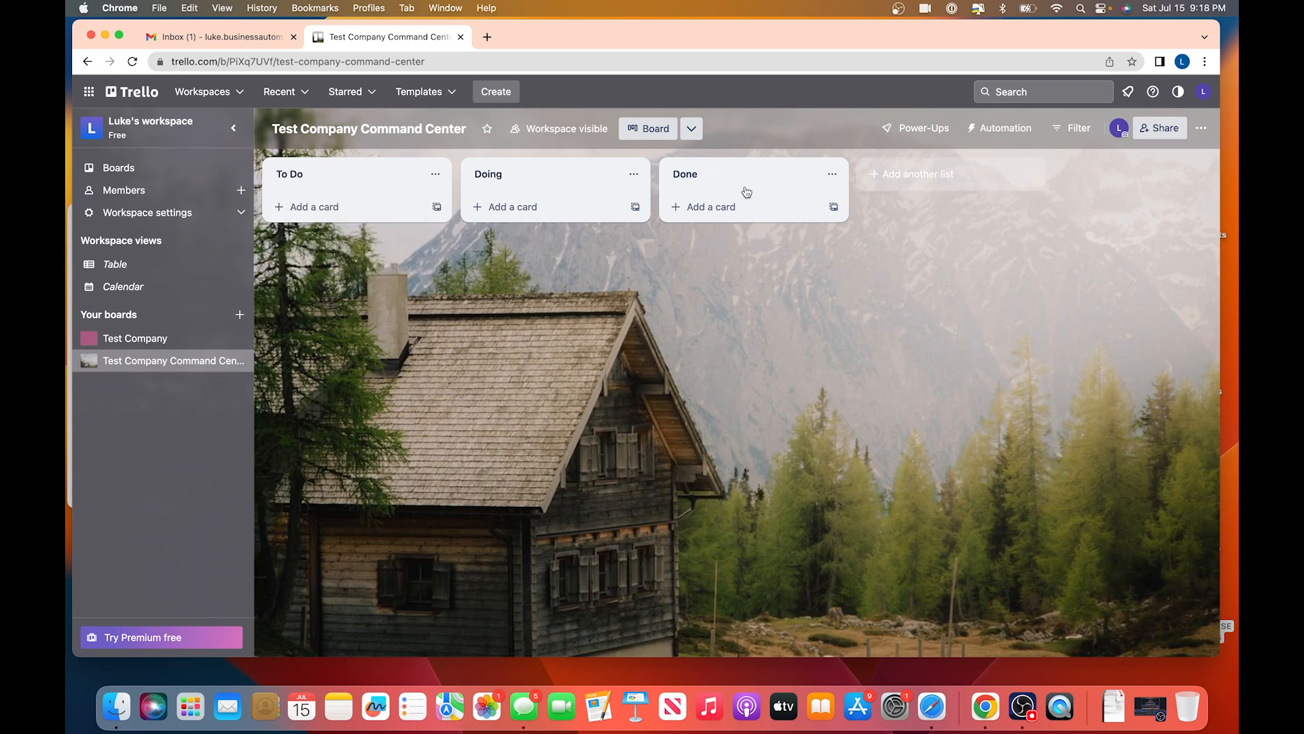
# - Add a new list named Test List after the Done list
pyautogui.click(926, 174)
pyautogui.write('Test List')
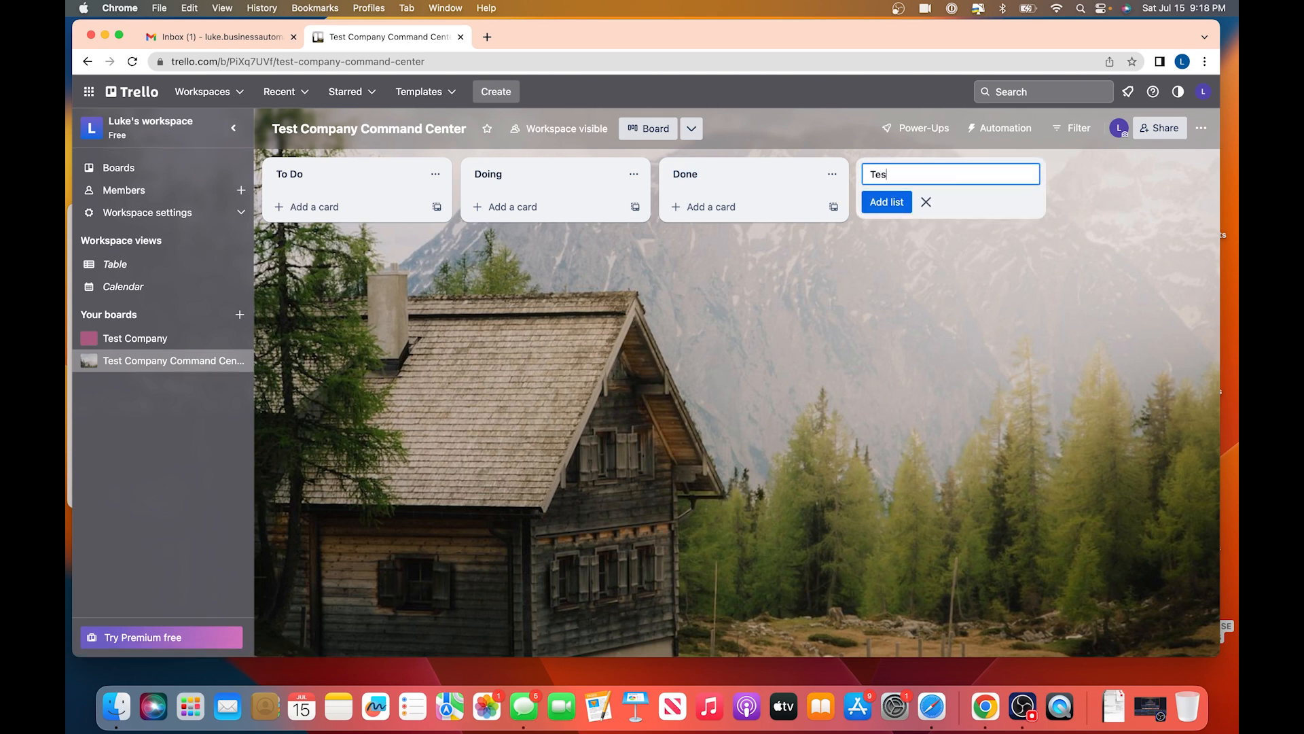
pyautogui.press('Return')
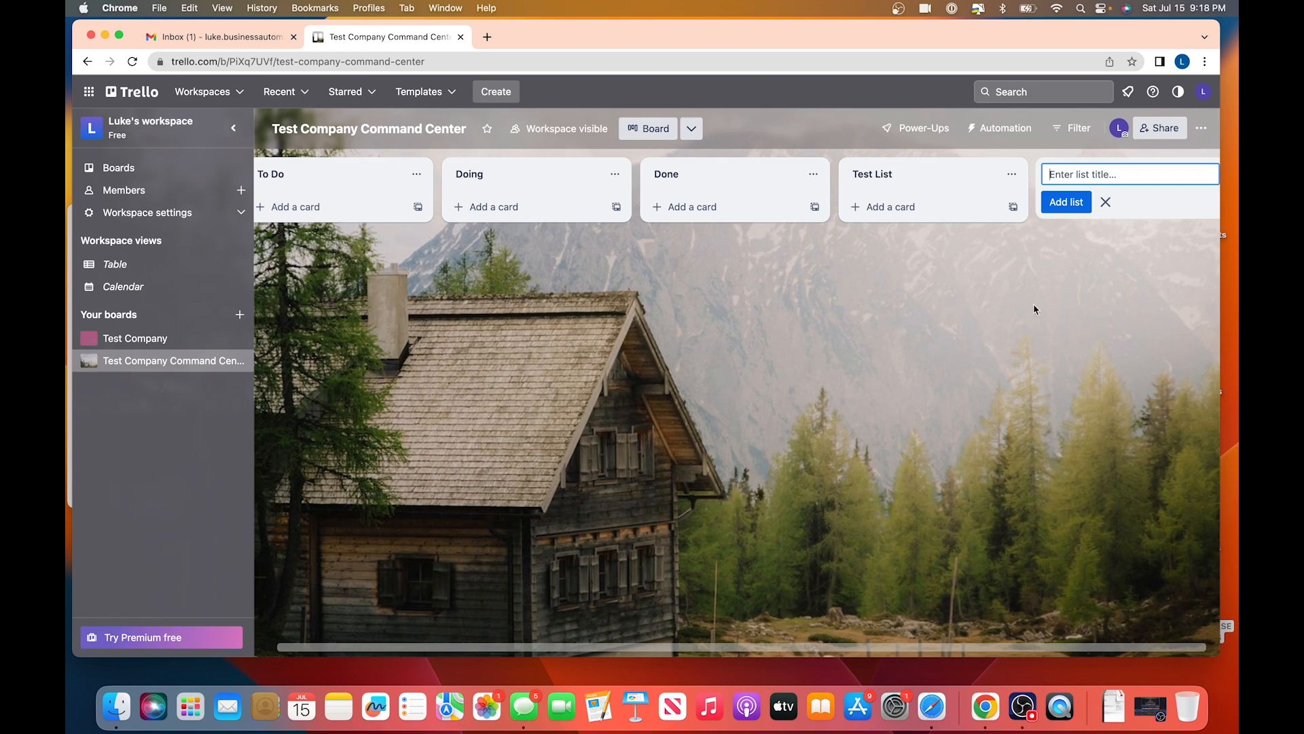
# - Add a card titled Renew Business License to the To Do list
pyautogui.hscroll(-1, 622, 320)
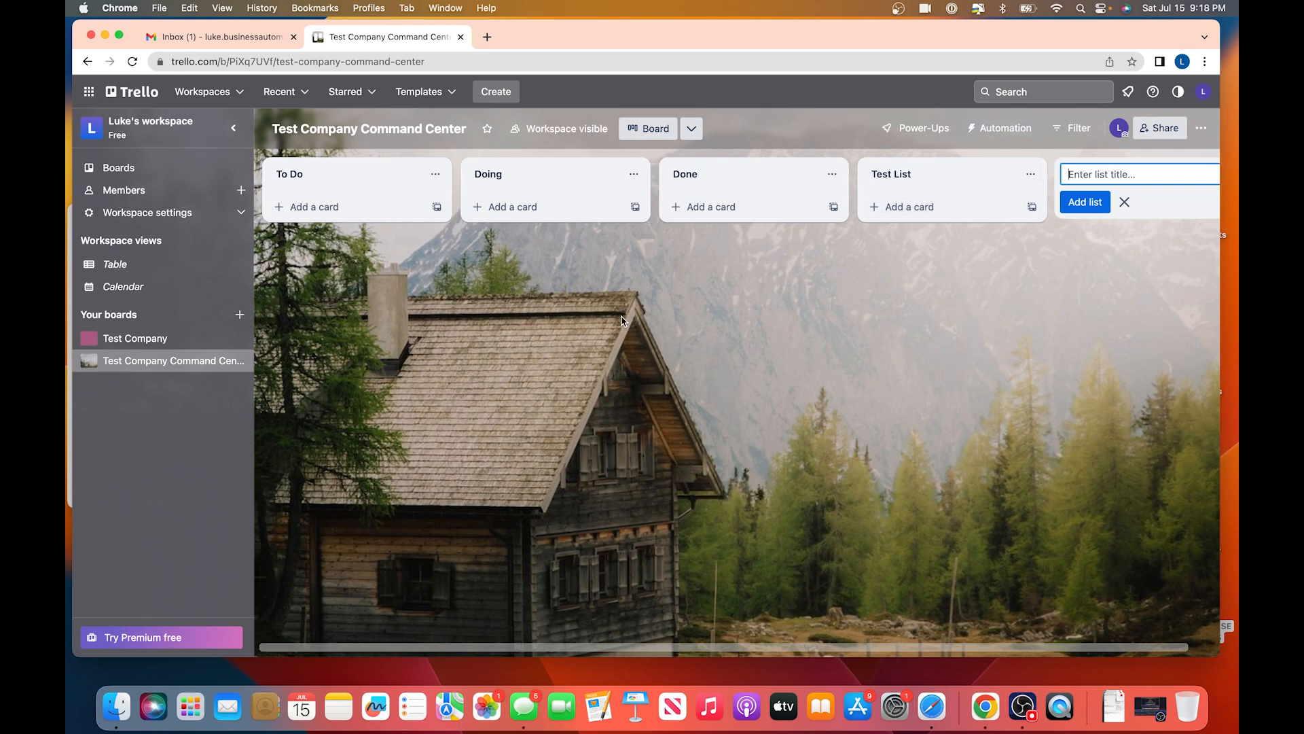
pyautogui.click(322, 206)
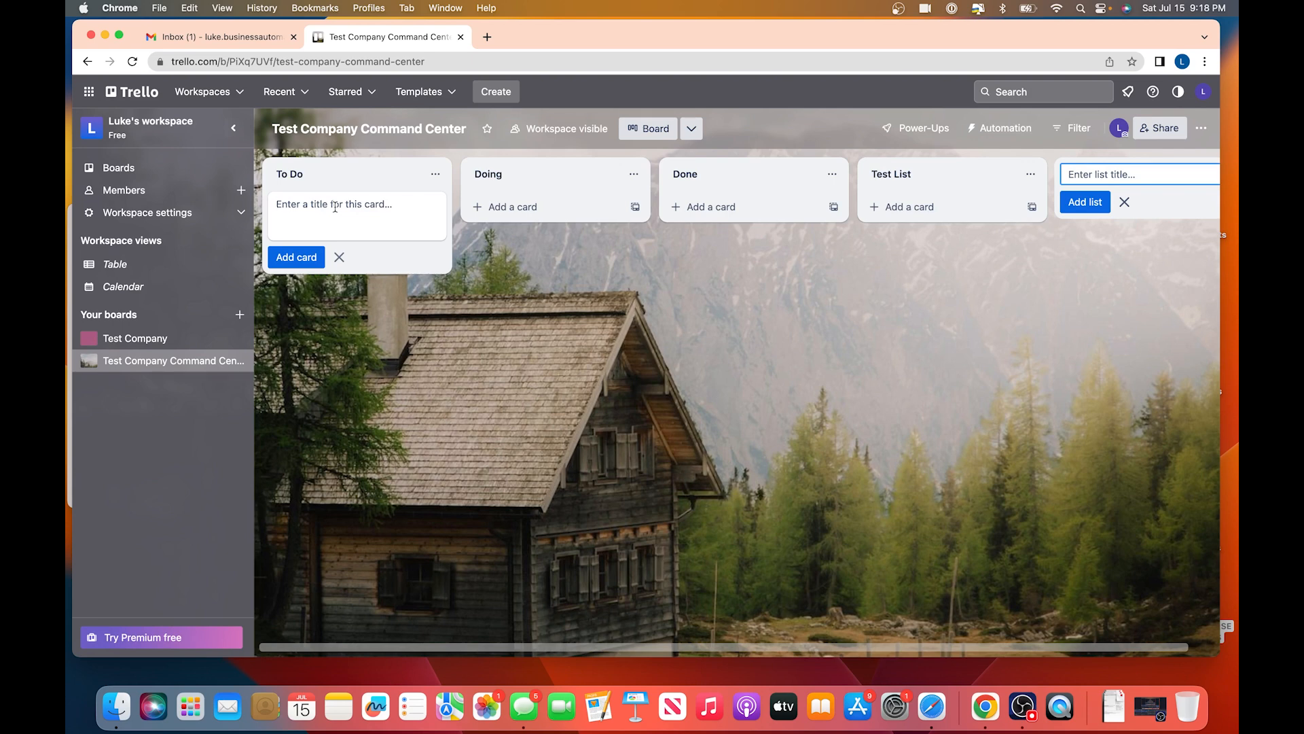
pyautogui.write('Renew Business License')
pyautogui.click(426, 327)
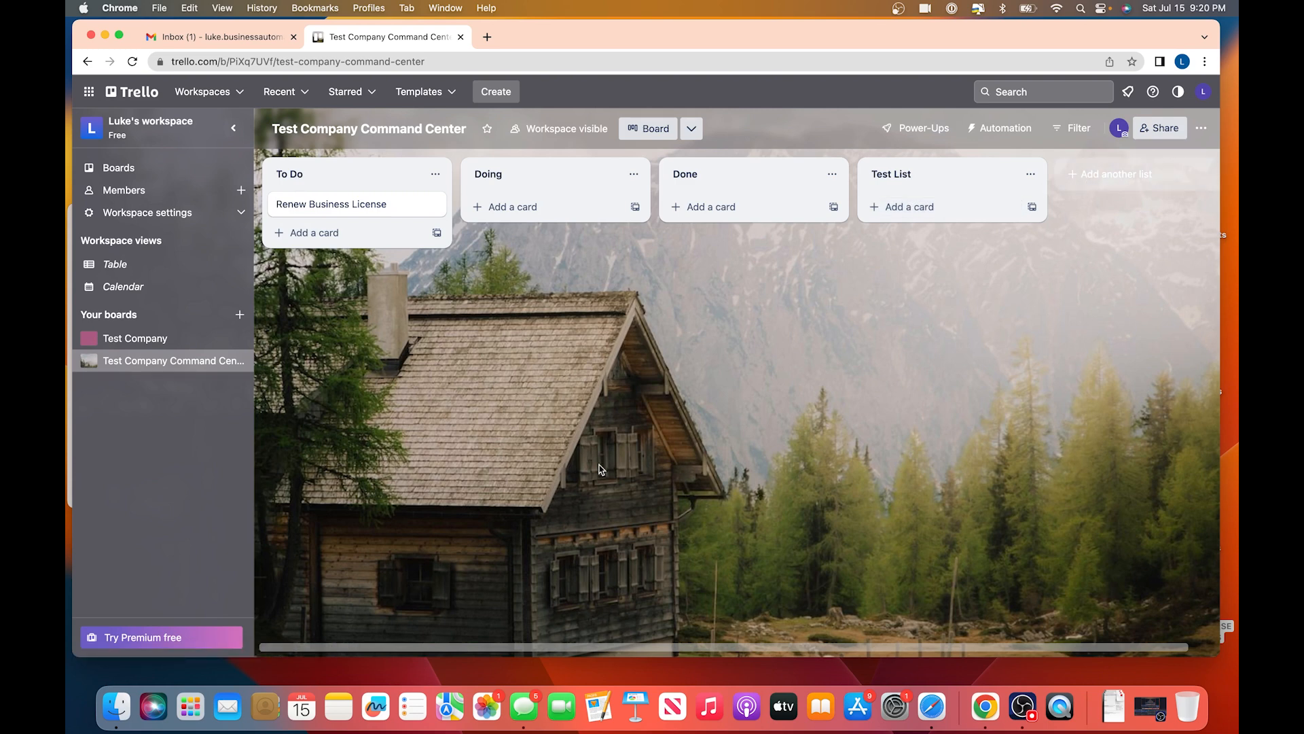
# - Write "Renewal needs to happen online by March 31 of each year." as the Renew Business License card's description
pyautogui.click(397, 205)
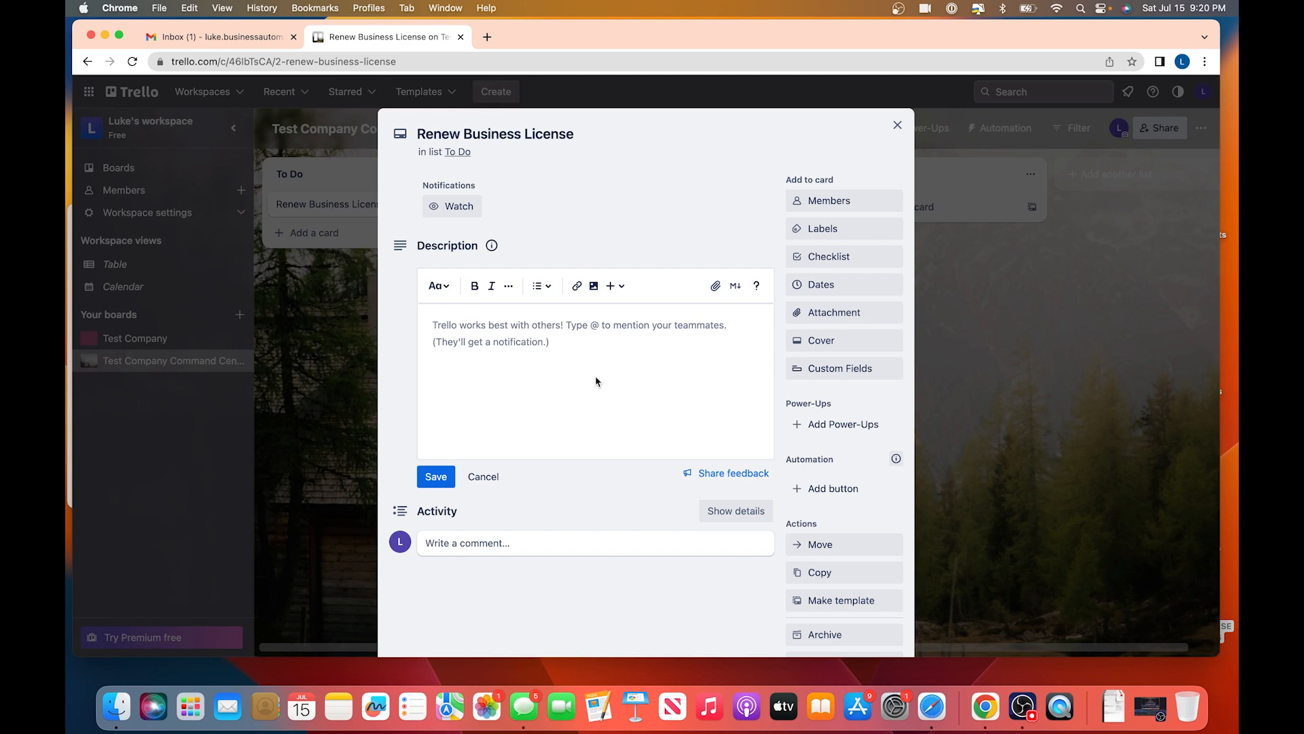
pyautogui.click(495, 329)
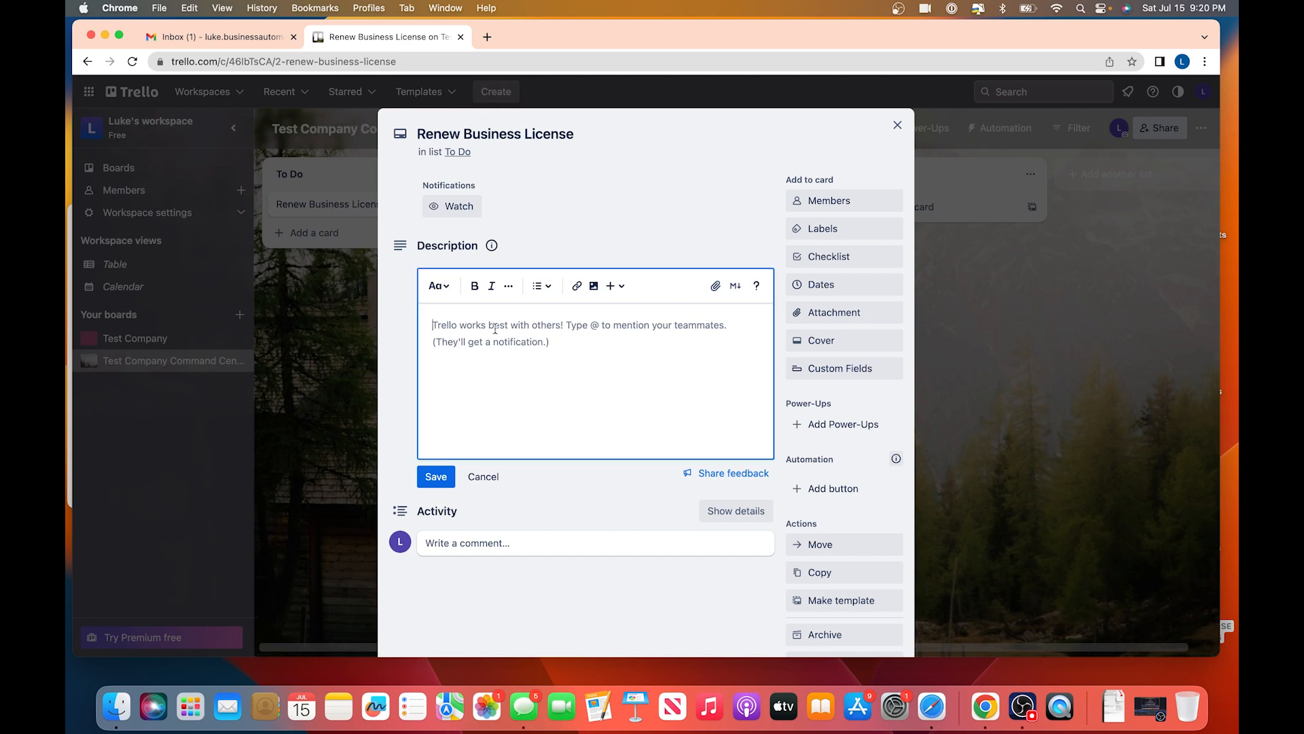
pyautogui.write('Renewal need t')
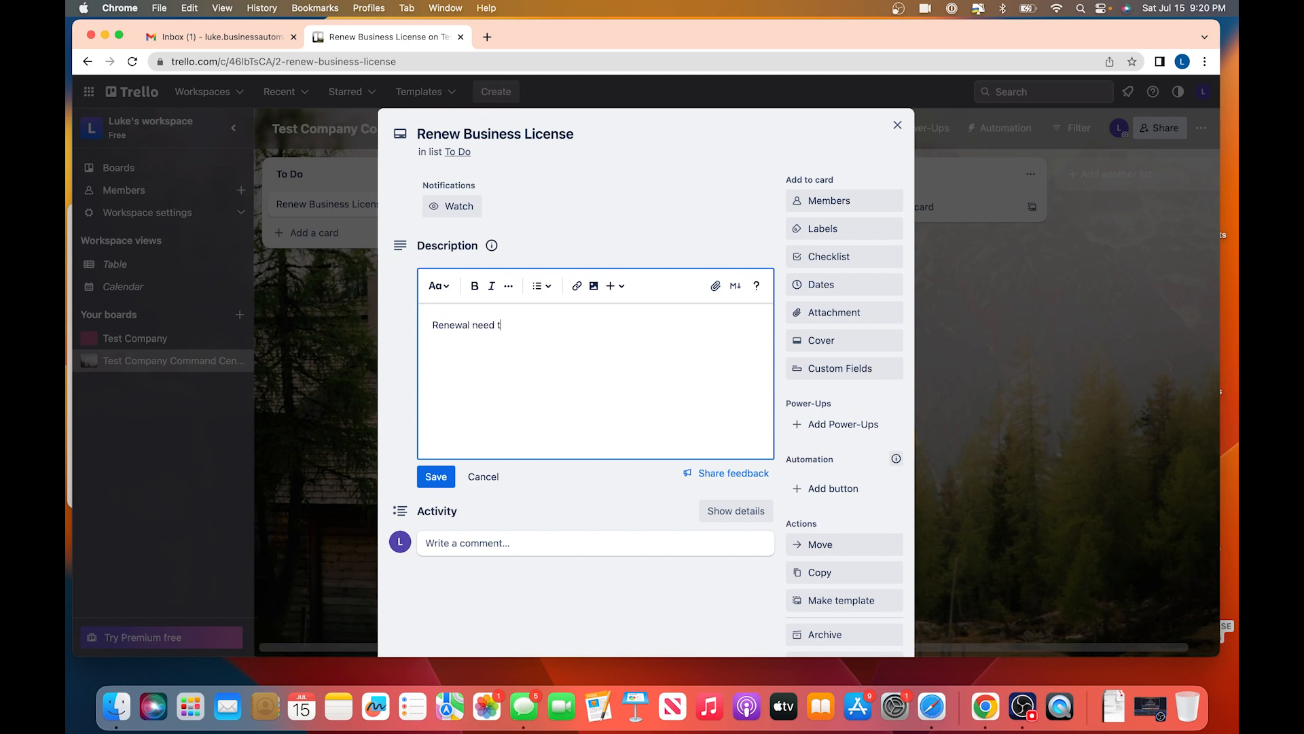
pyautogui.press('BackSpace')
pyautogui.press('BackSpace')
pyautogui.write('s to happen on')
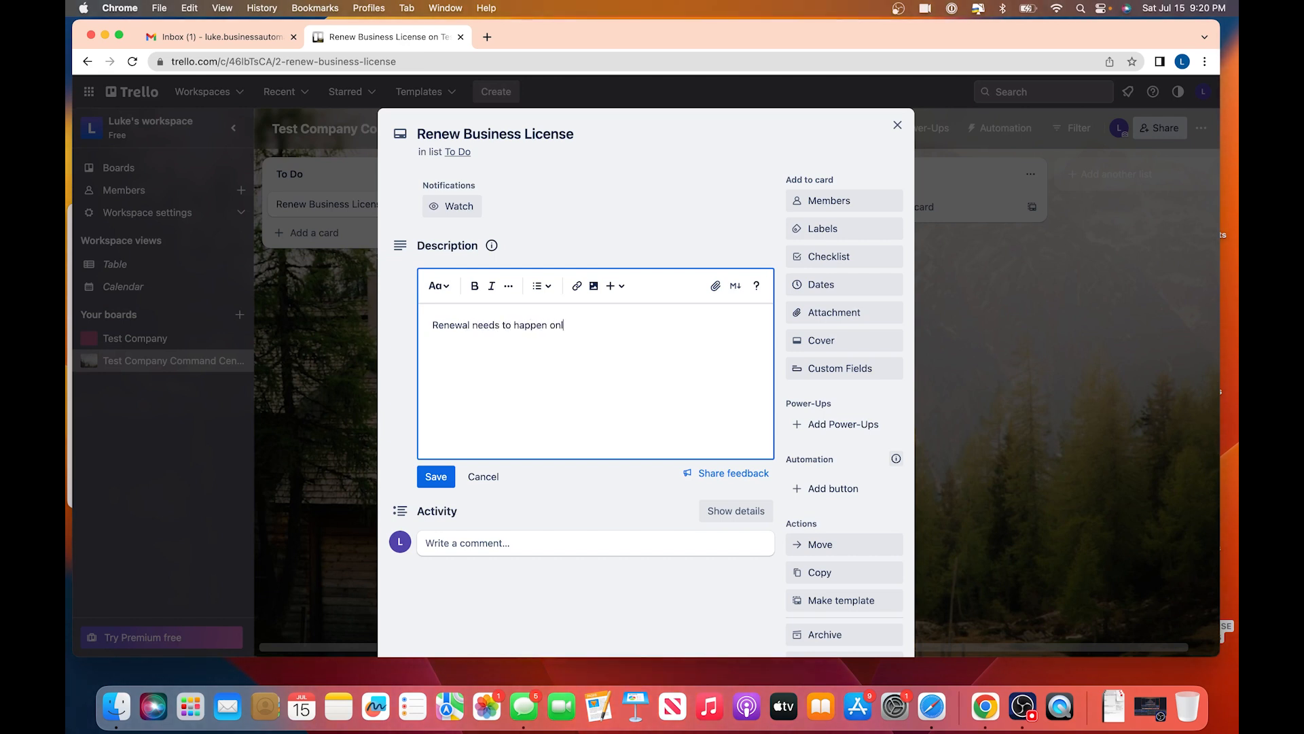
pyautogui.write('line by ')
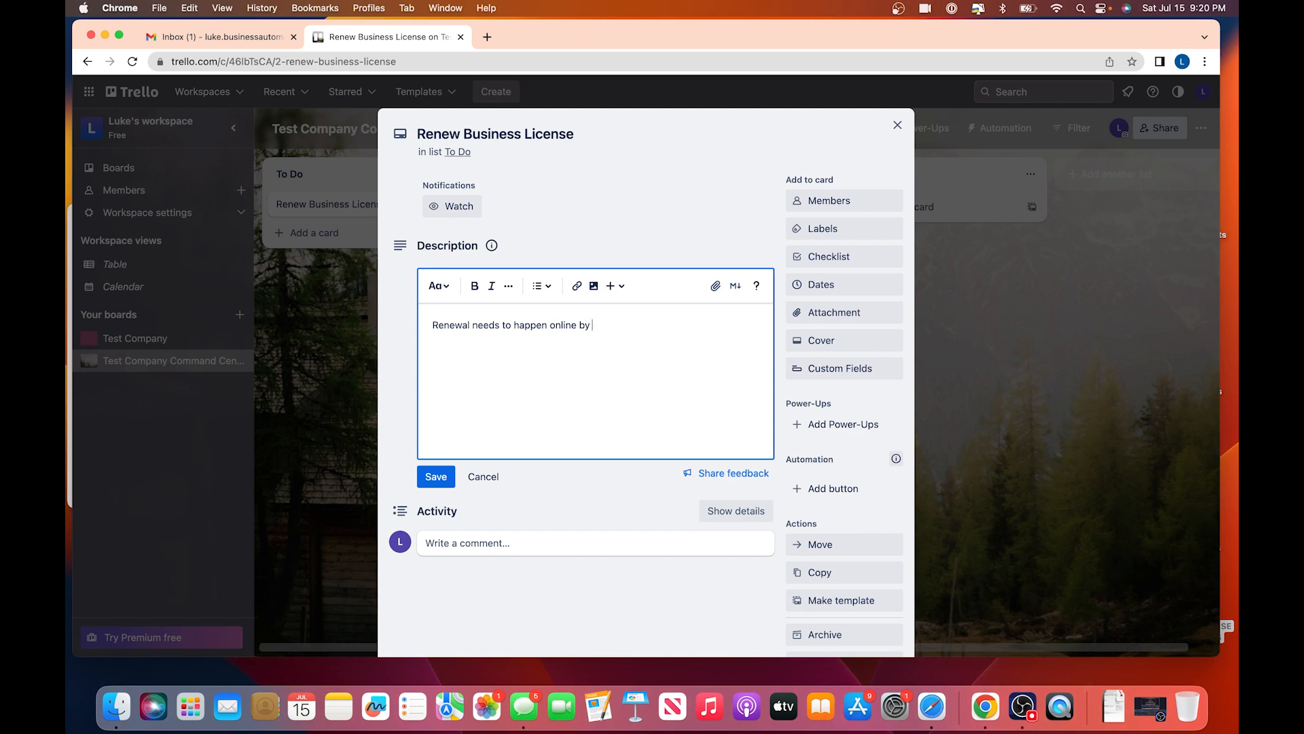
pyautogui.write('March 31 of each year.')
pyautogui.press('Return')
pyautogui.write('https://secure.utah.gov/abr/login.html')
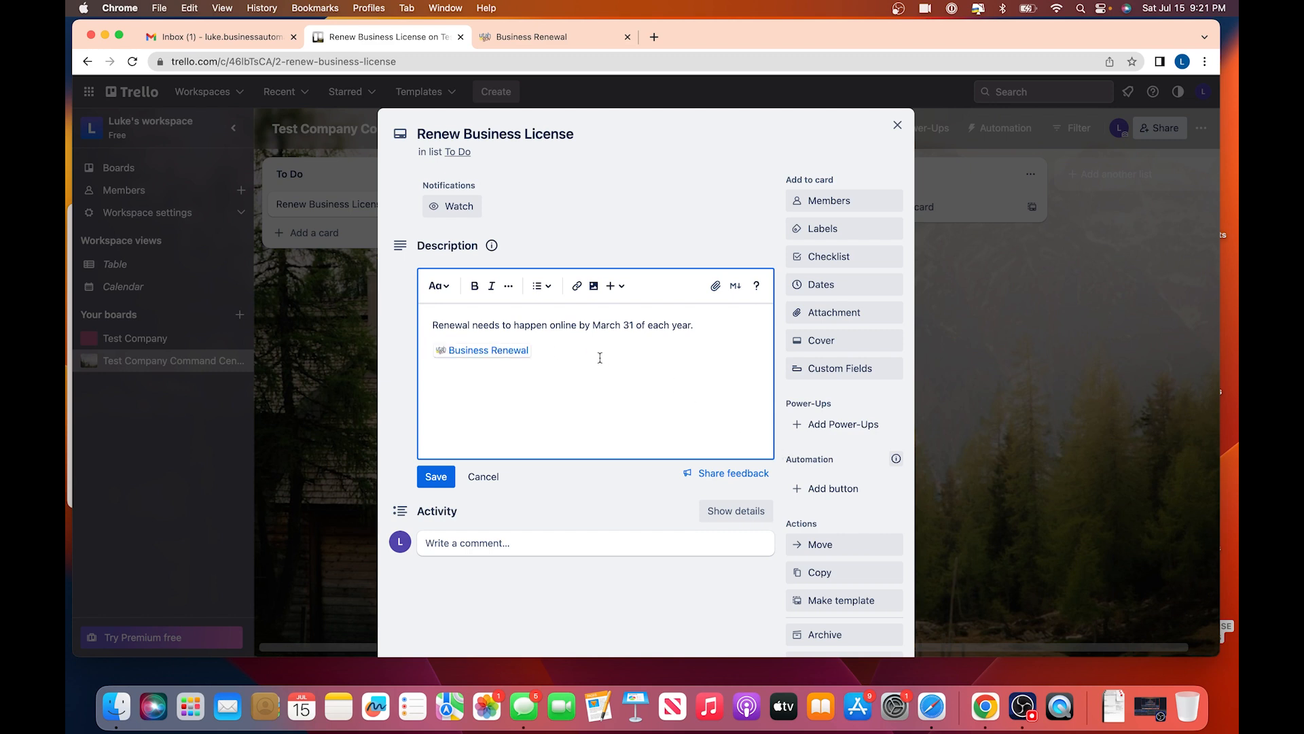
pyautogui.click(435, 476)
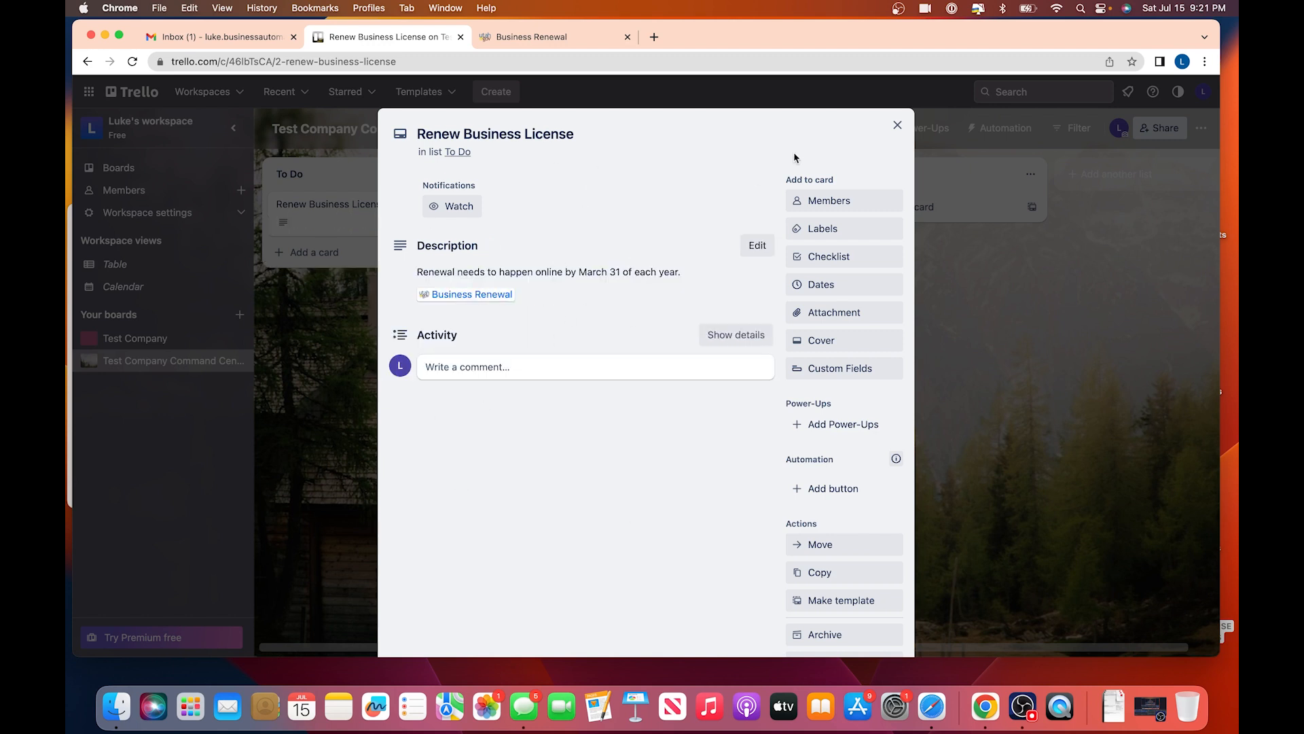
# - Apply the green label to the Renew Business License card and title the label Business Compliance
pyautogui.click(824, 231)
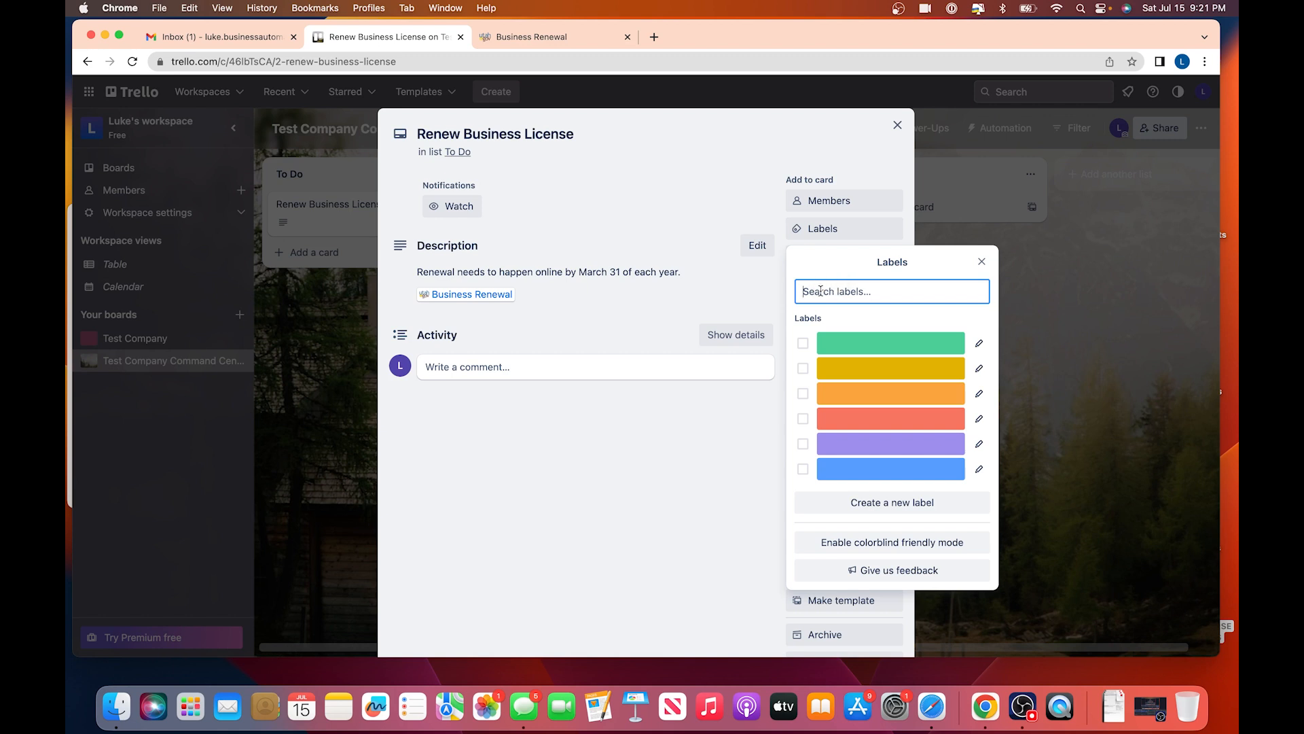
pyautogui.click(850, 344)
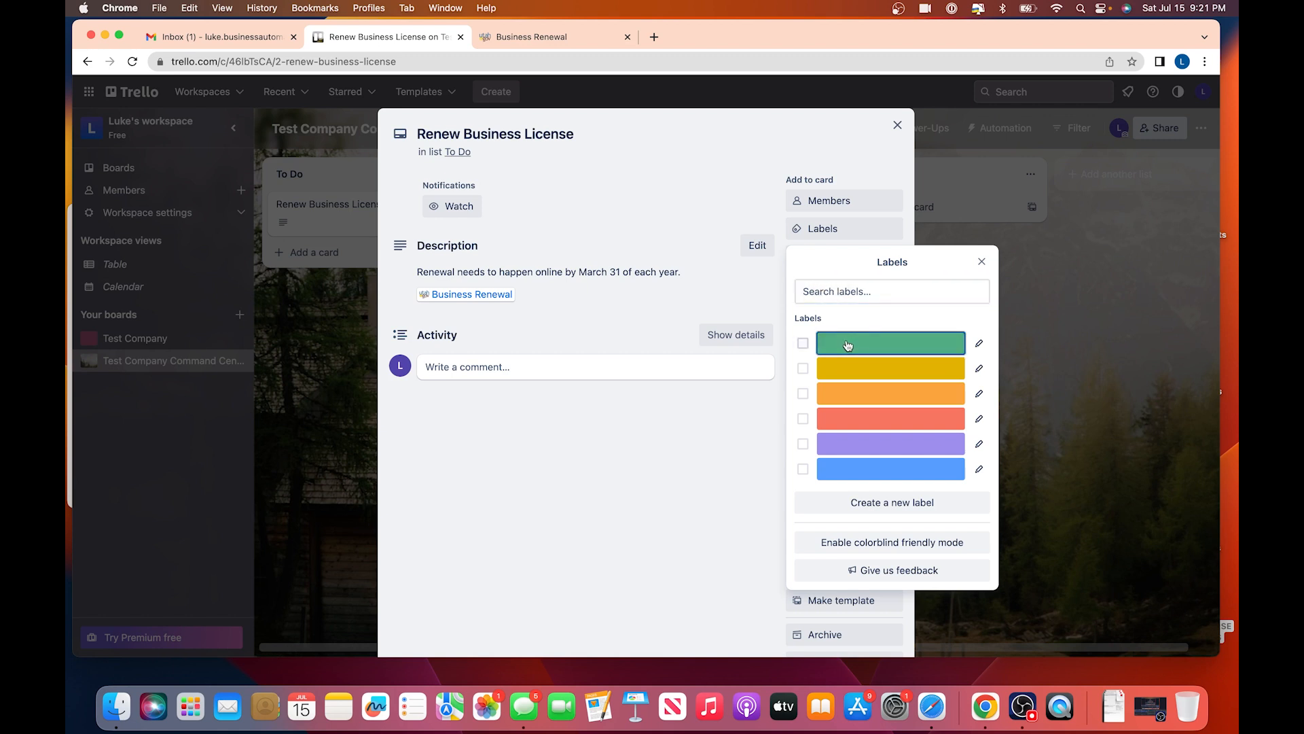
pyautogui.click(980, 344)
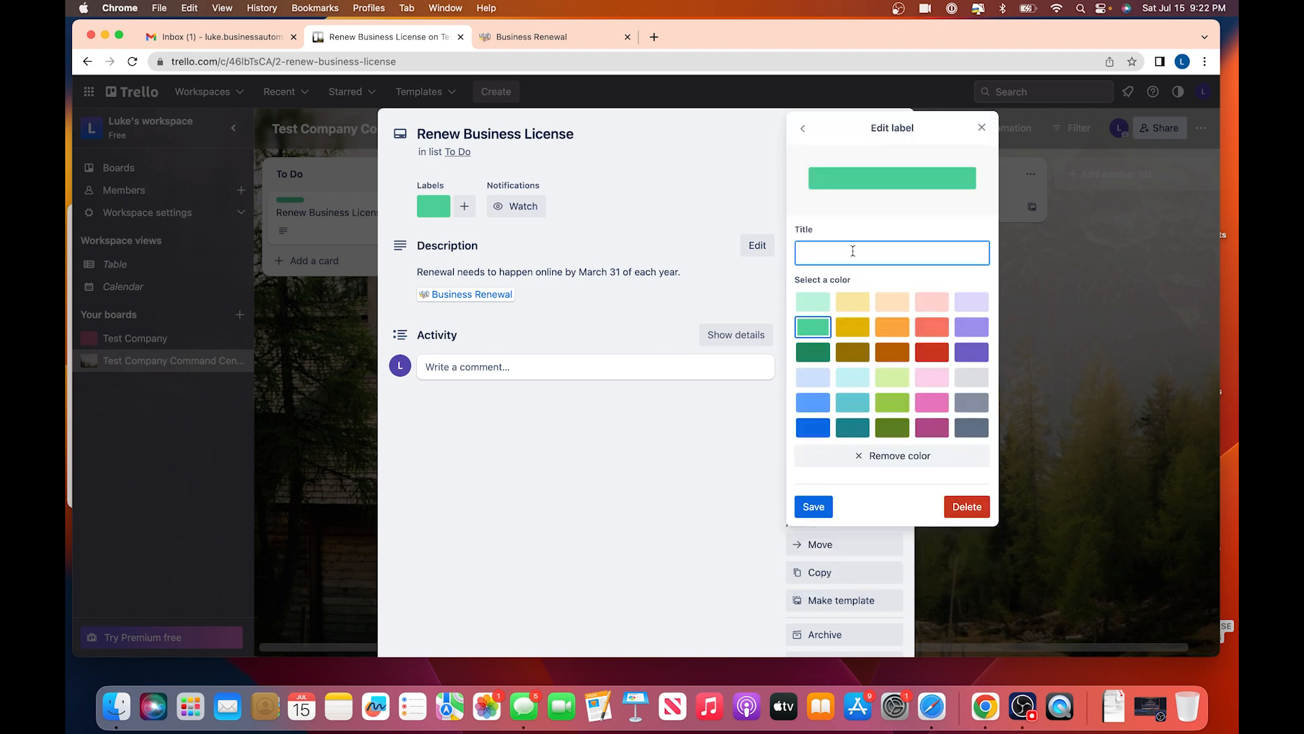
pyautogui.write('Business Compliance')
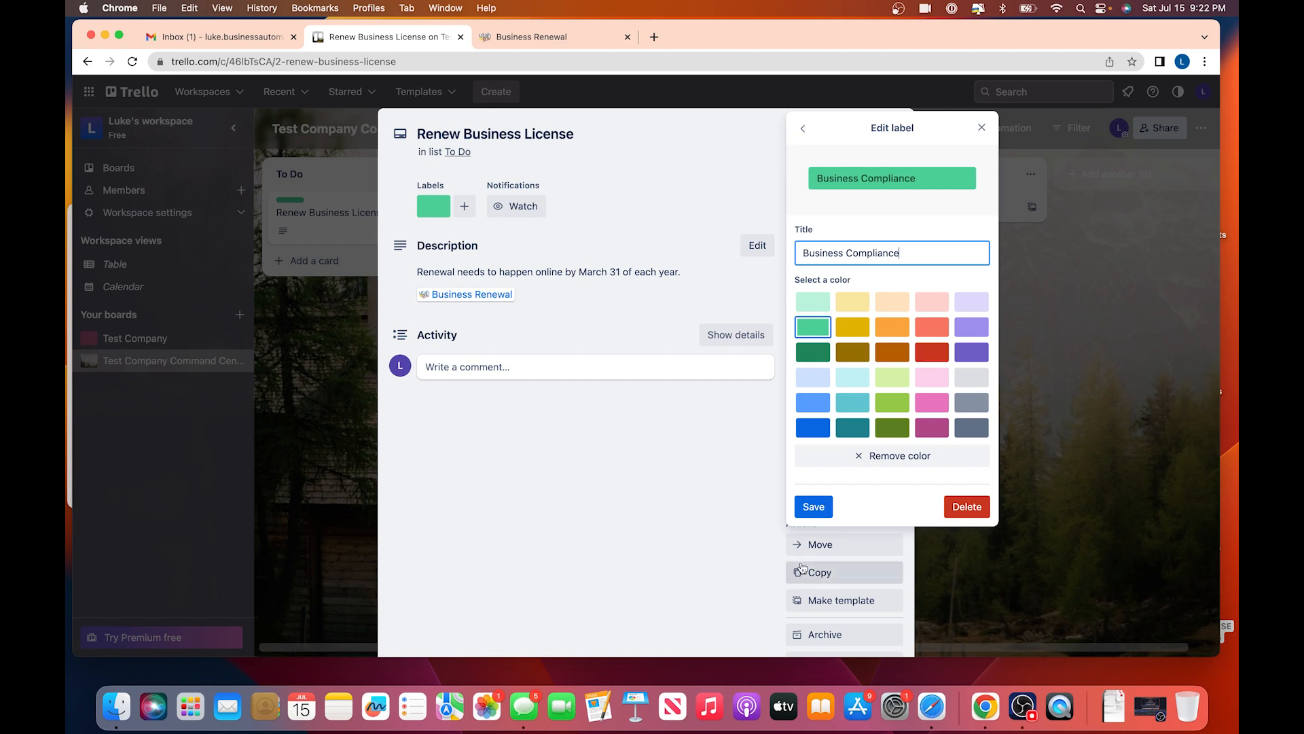
pyautogui.click(814, 506)
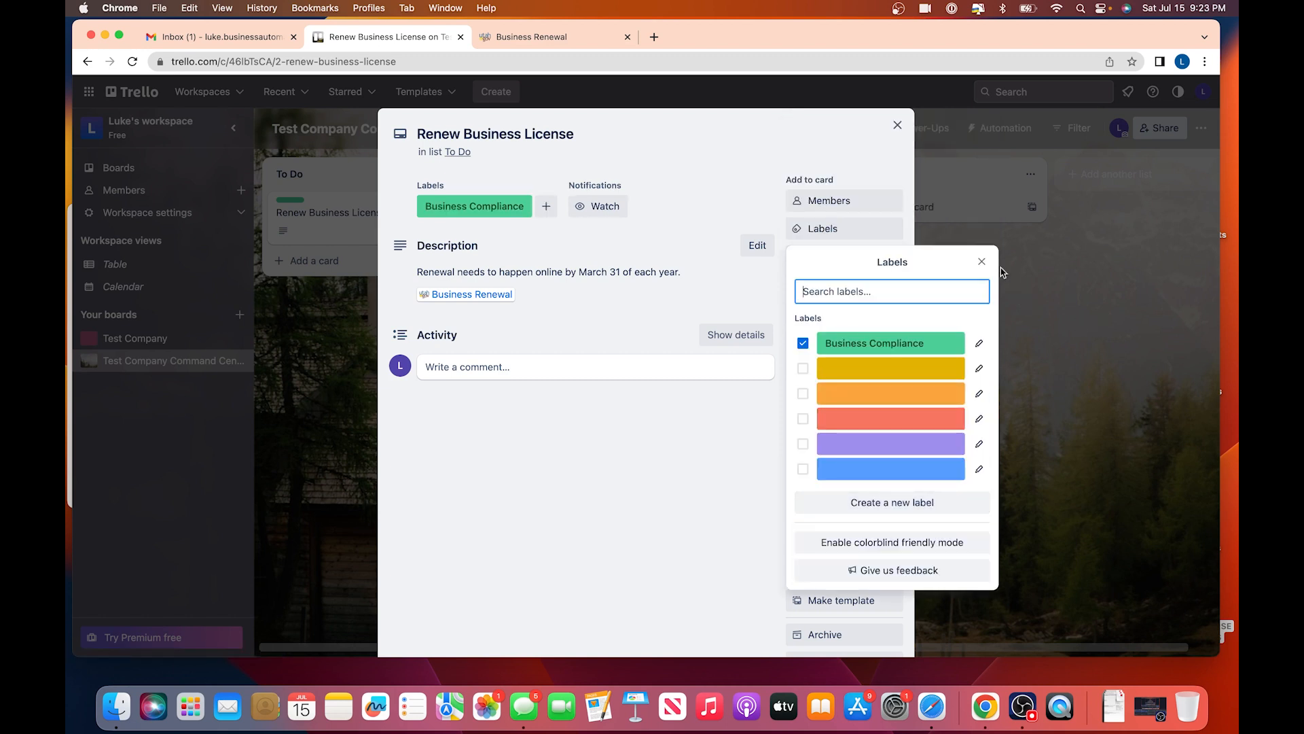
pyautogui.click(983, 263)
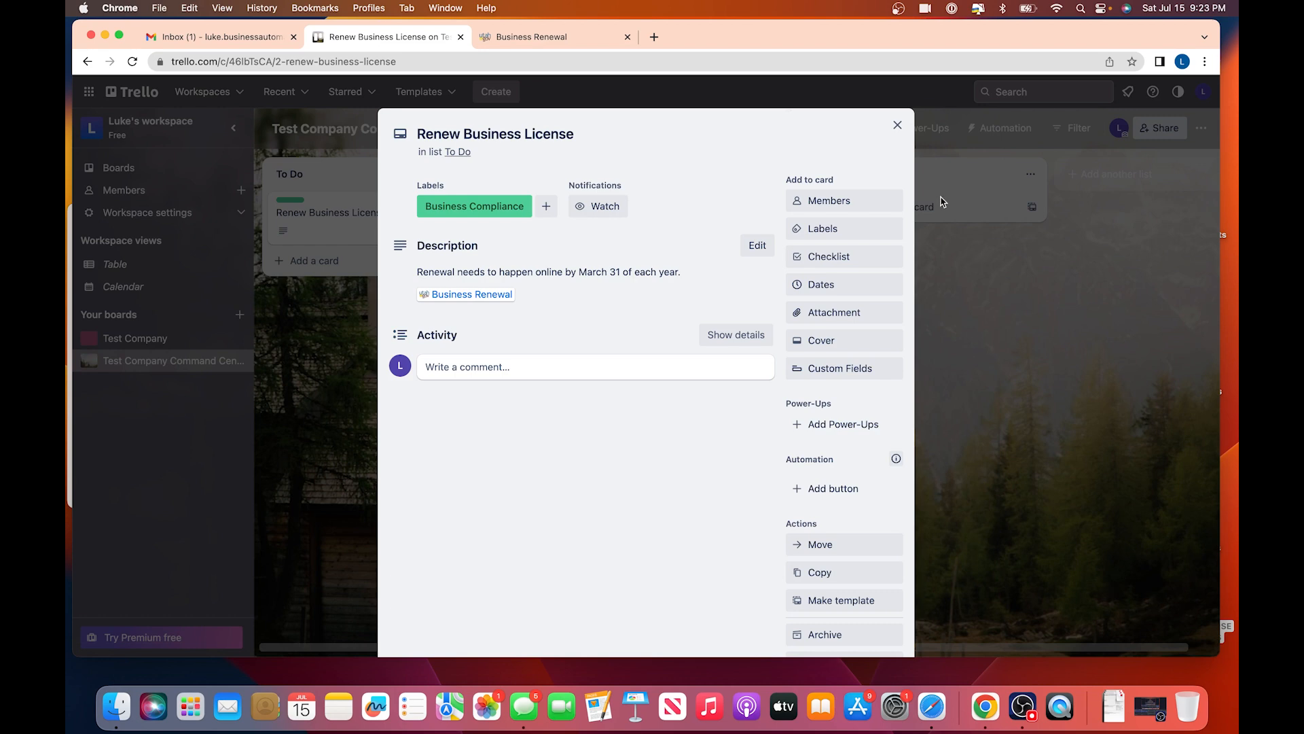
# - Close the card and expand its green label on the board so the label's title is displayed
pyautogui.click(899, 128)
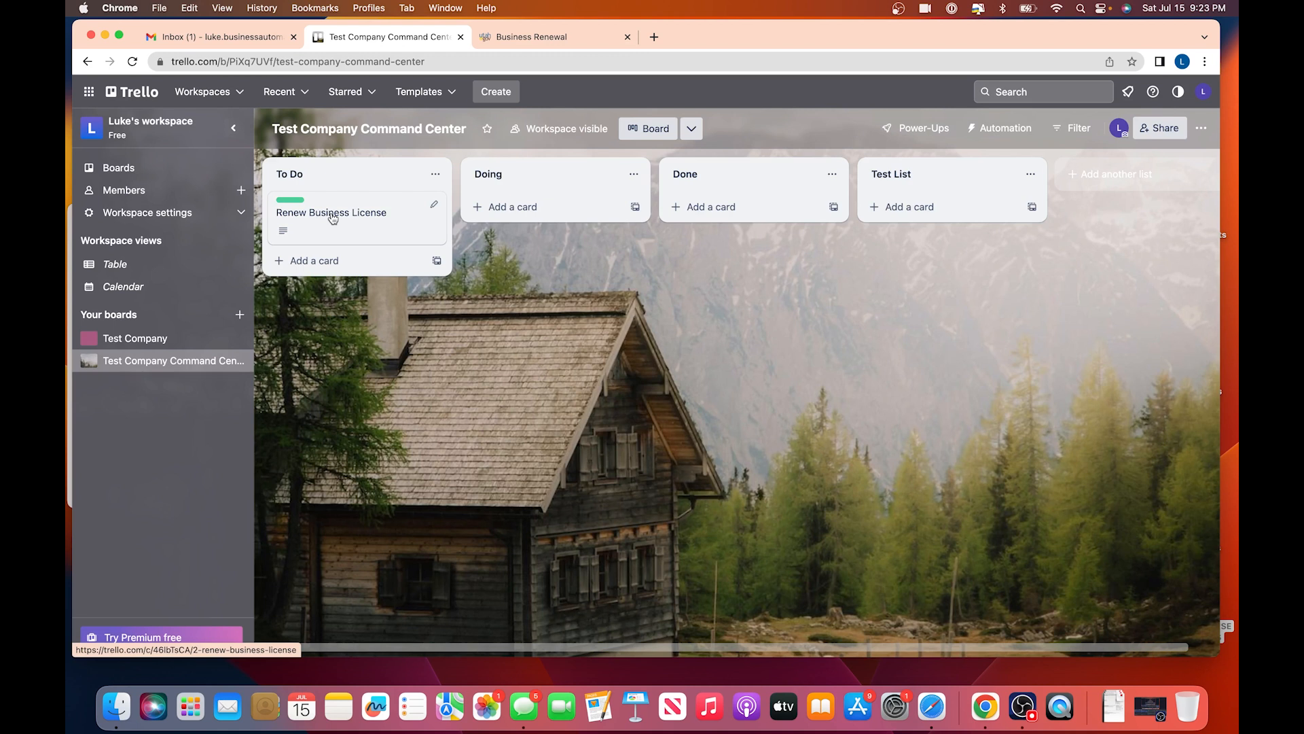
pyautogui.click(293, 202)
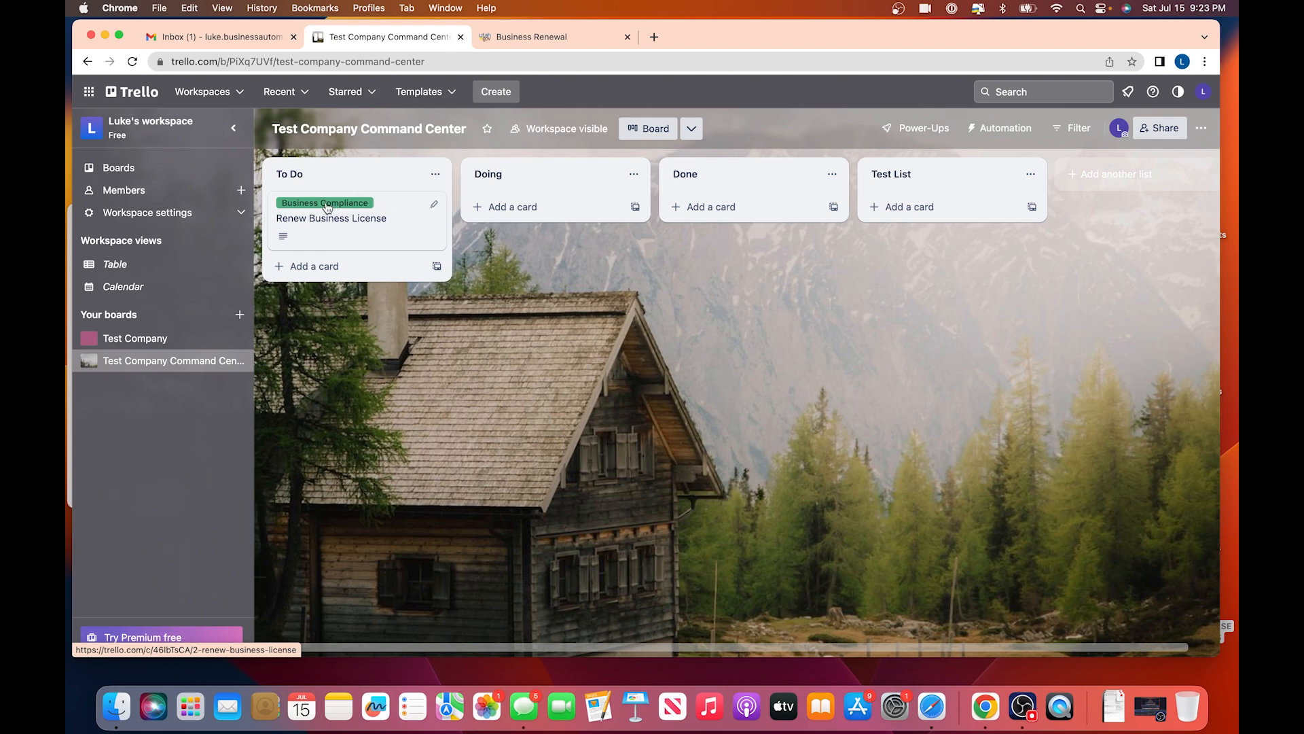
# - Reopen the Renew Business License card and add a checklist titled "Checklist #1"
pyautogui.click(397, 211)
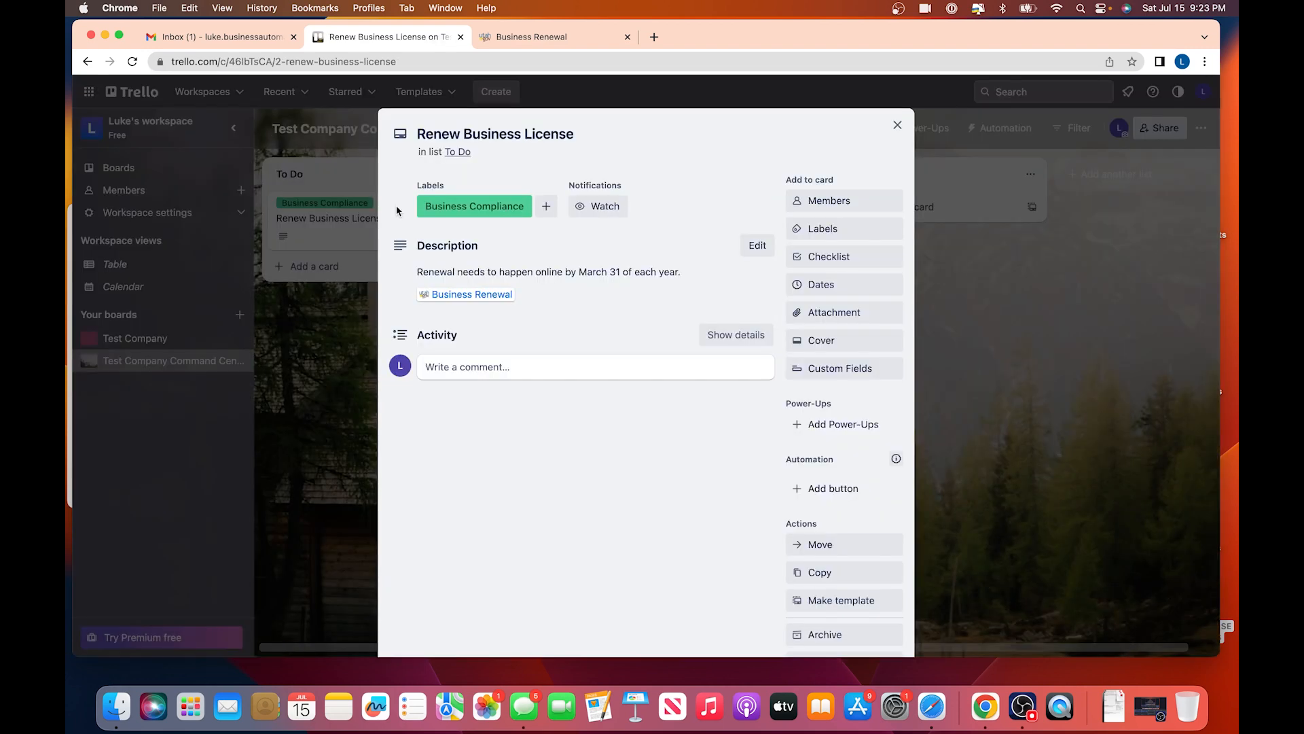
pyautogui.click(830, 258)
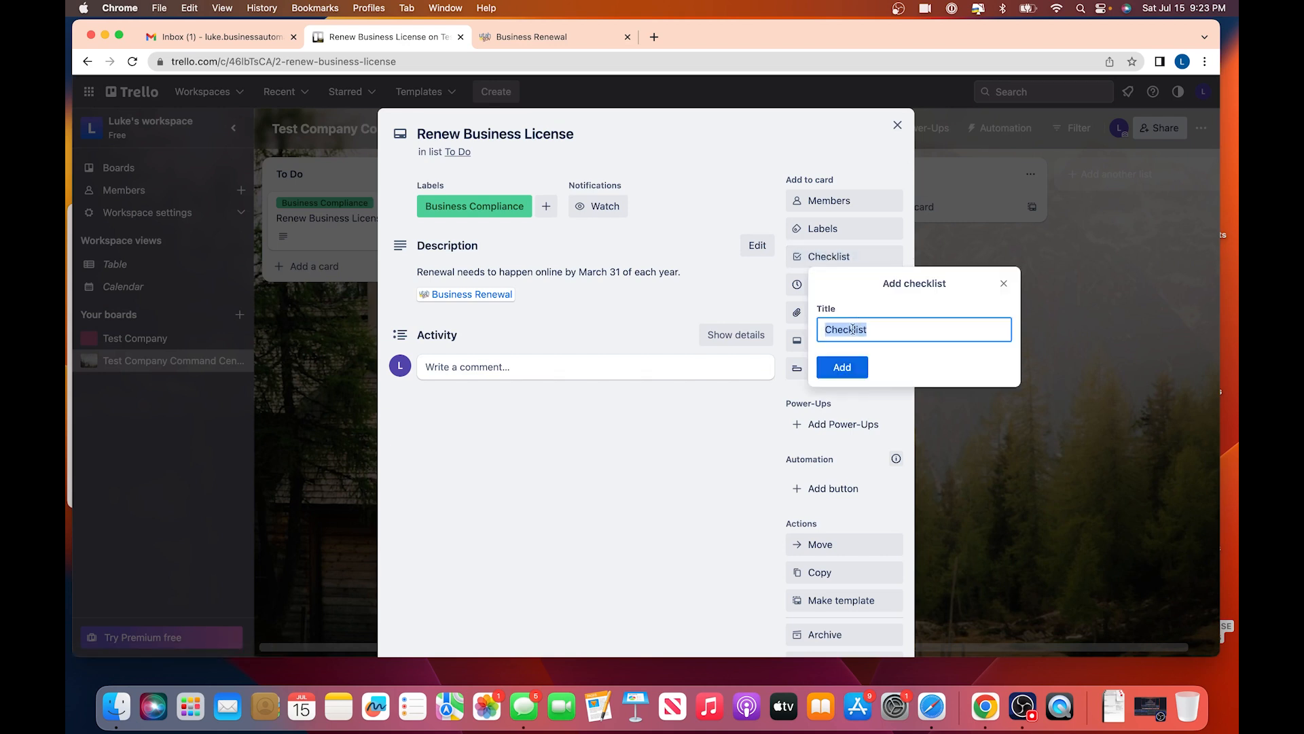
pyautogui.click(888, 328)
pyautogui.write('#1')
pyautogui.click(841, 367)
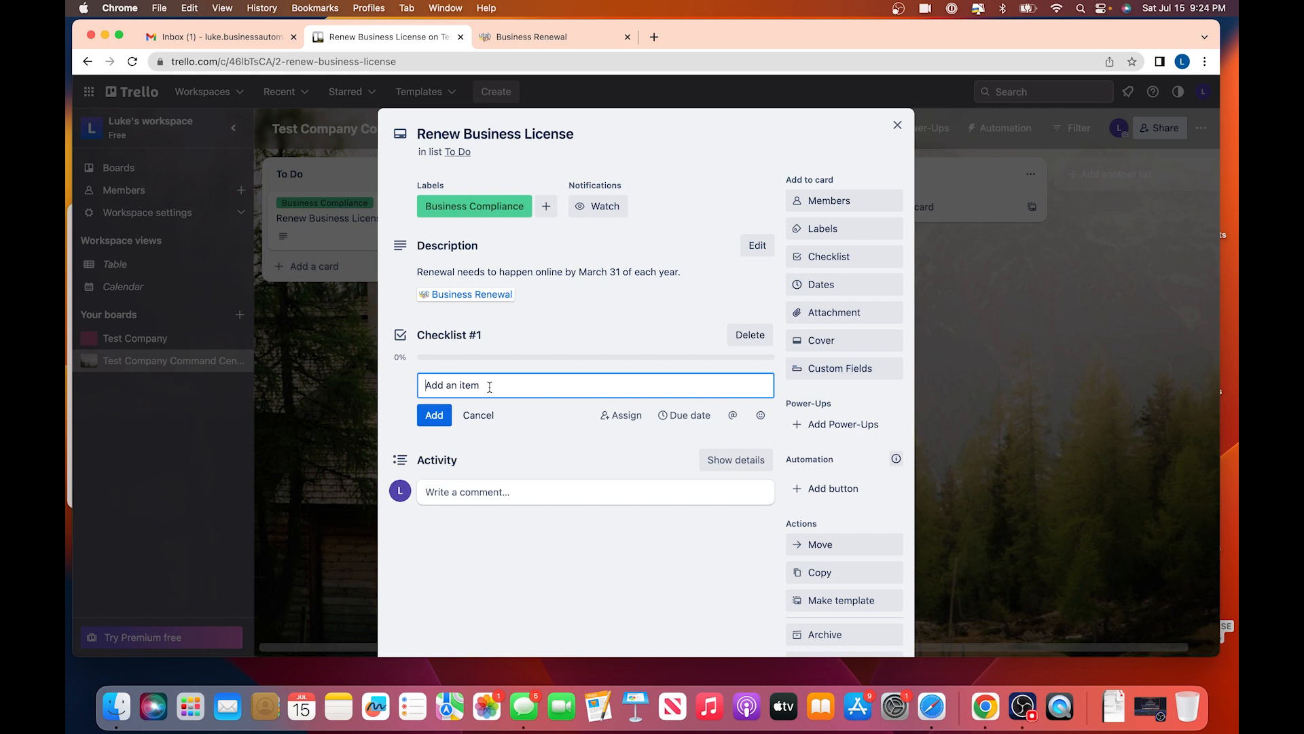
# - Add the items "Log in and renew License", "Print out new license" and "Post new license where it is visible" to Checklist #1
pyautogui.write('Log in and renew License')
pyautogui.press('Return')
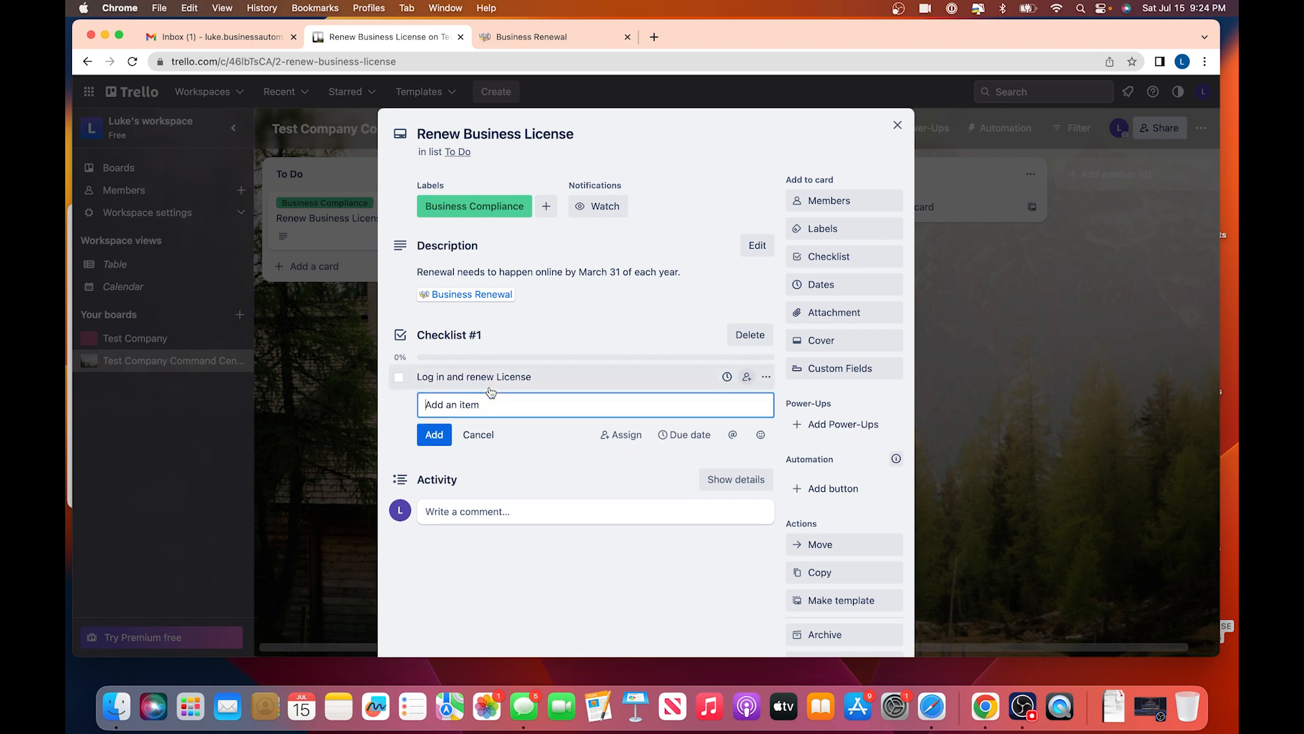
pyautogui.write('P')
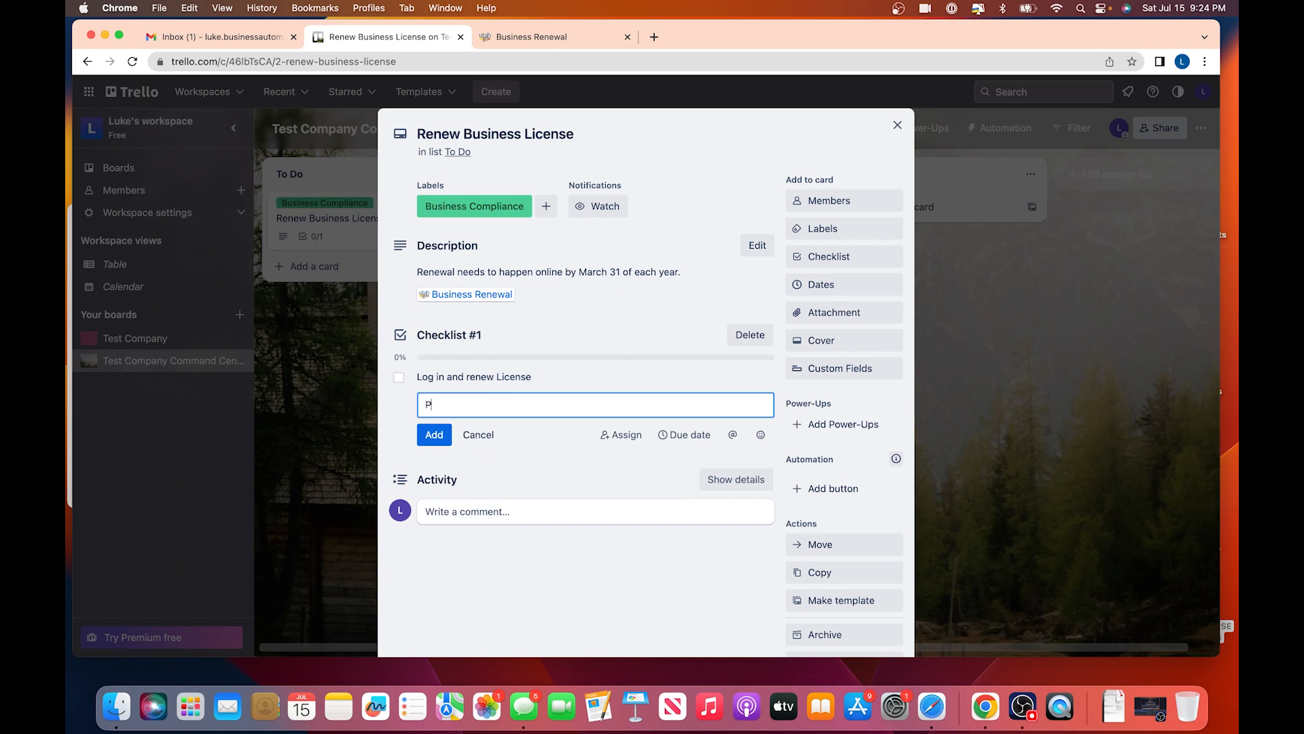
pyautogui.write('rint out new license')
pyautogui.press('Return')
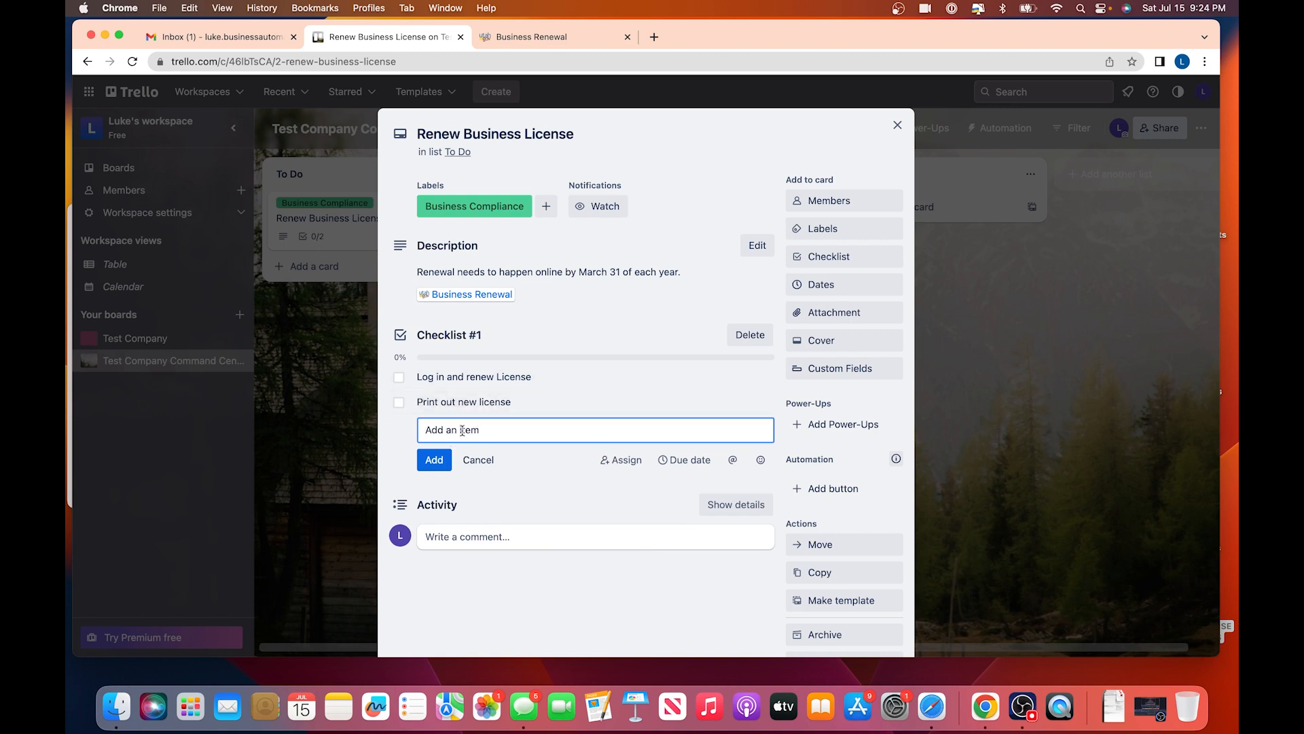
pyautogui.write('Post new license where it is visible')
pyautogui.press('Return')
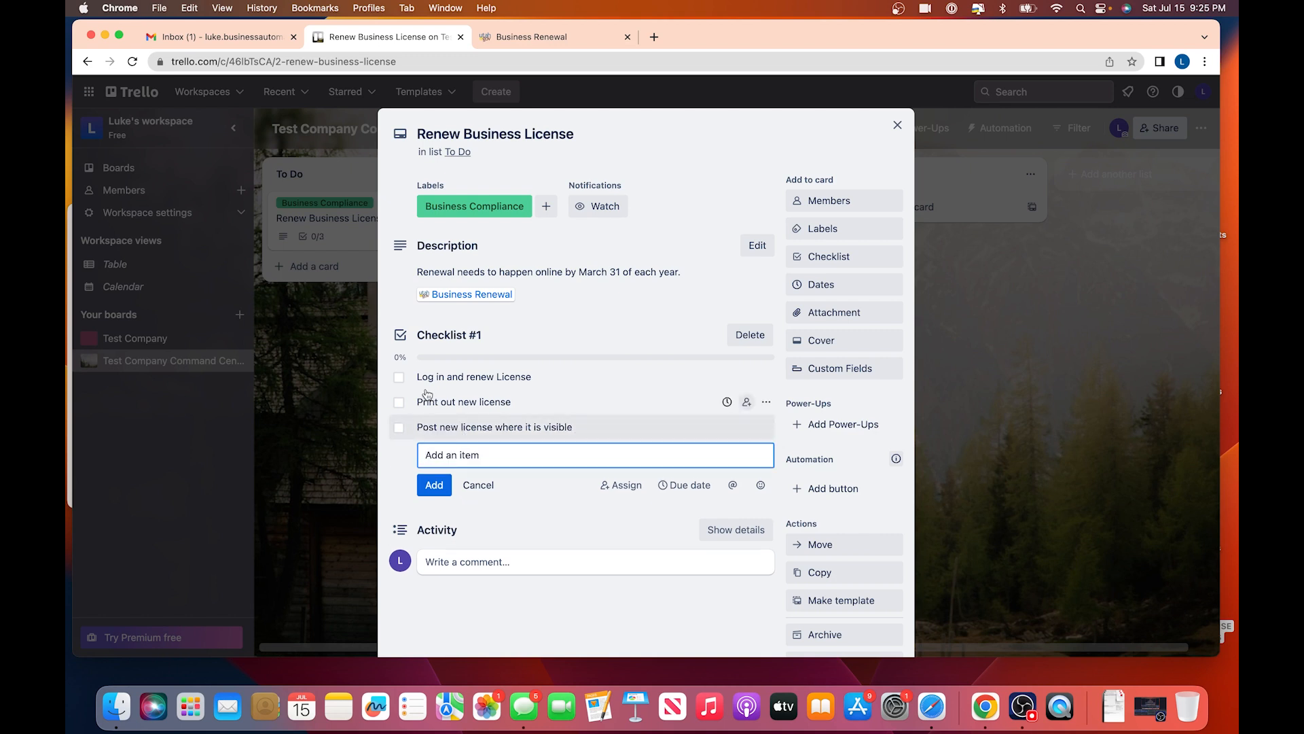
# - Mark all three checklist items complete, then unmark "Post new license where it is visible" and "Print out new license"
pyautogui.click(400, 378)
pyautogui.click(399, 402)
pyautogui.click(399, 427)
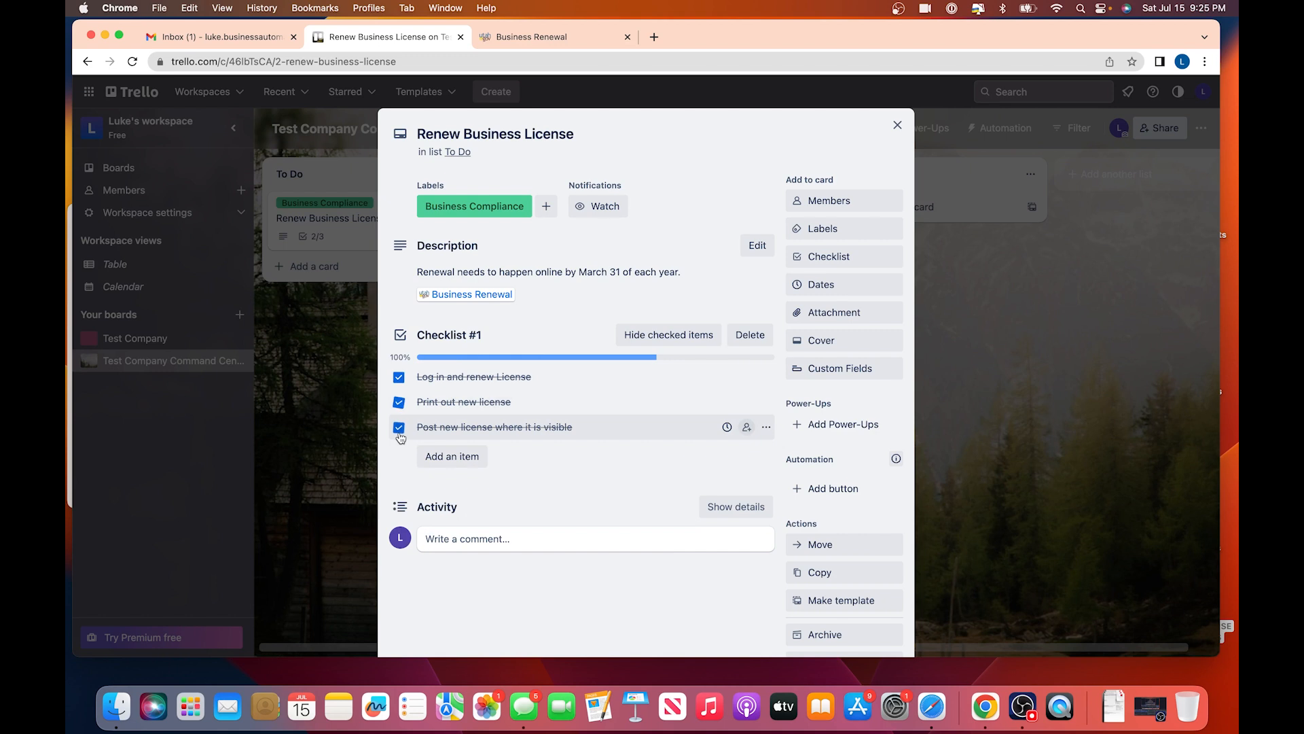
pyautogui.click(399, 428)
pyautogui.click(399, 402)
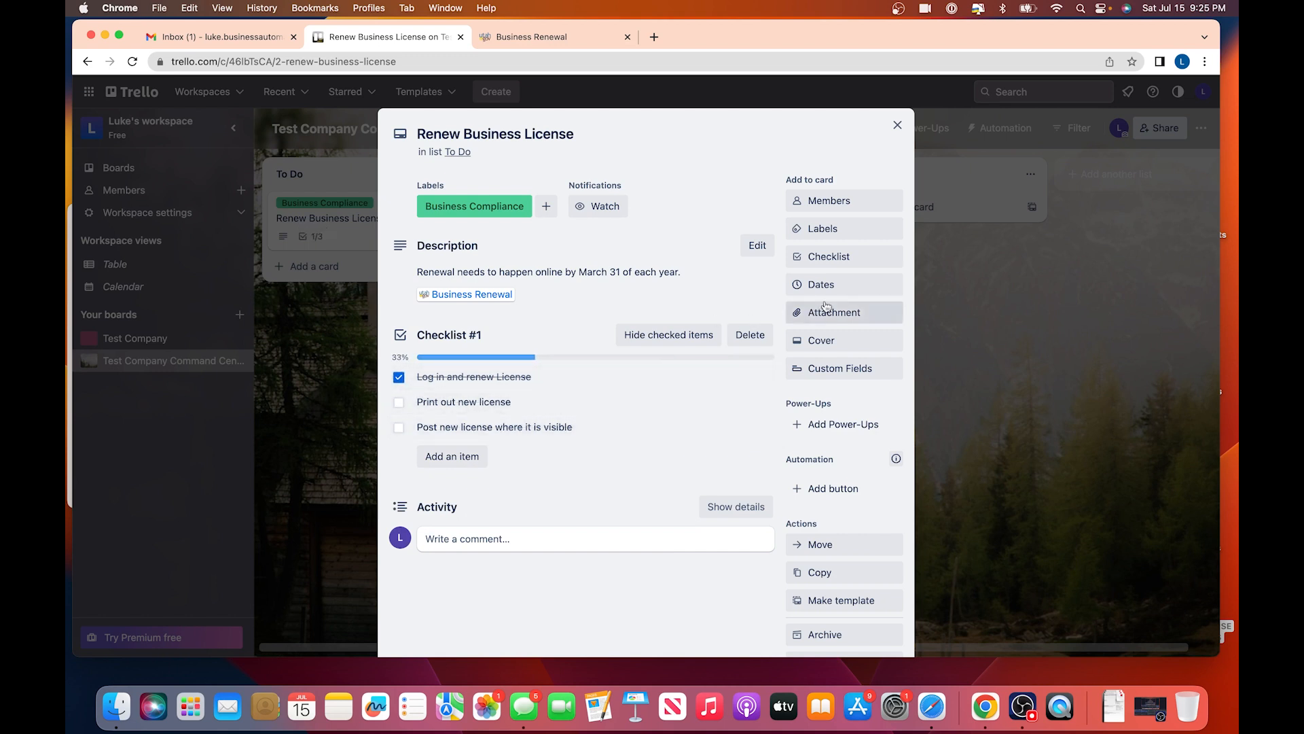
# - Set the card's due date to March 31, 2024 and save it
pyautogui.click(851, 284)
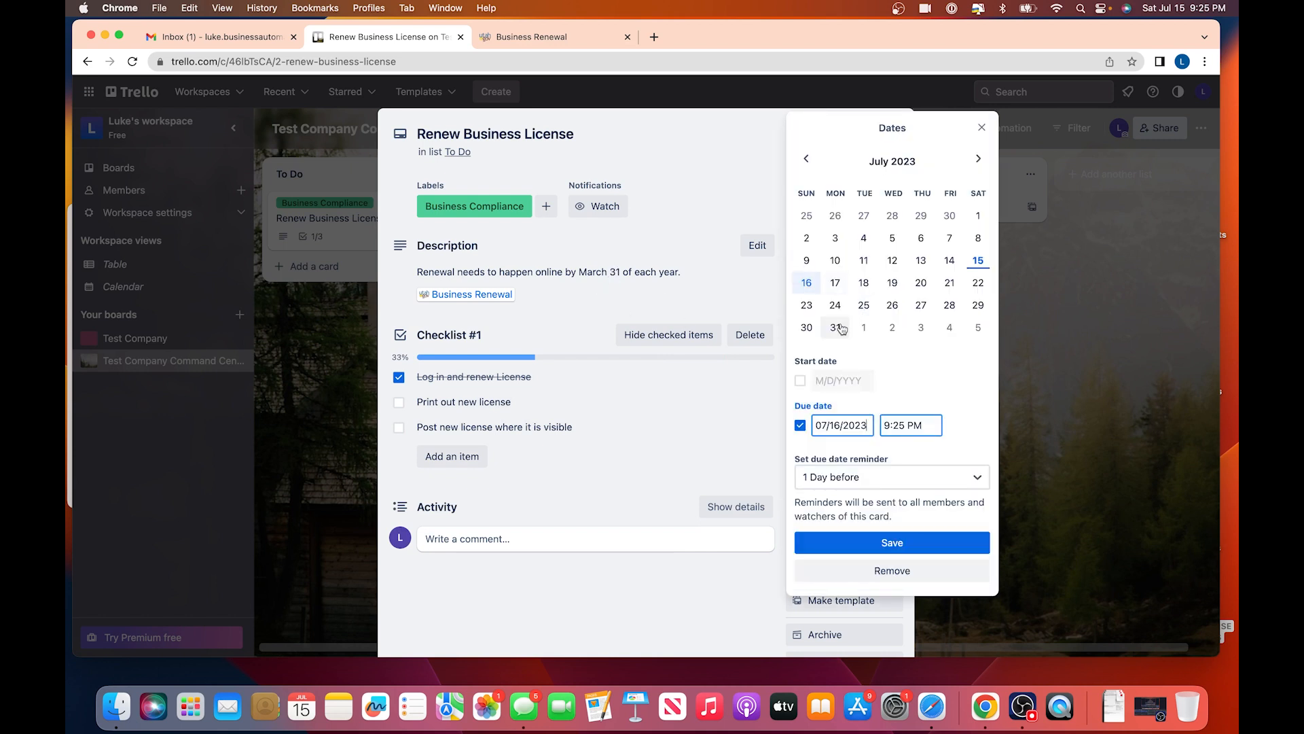
pyautogui.click(978, 159)
pyautogui.click(979, 159)
pyautogui.click(978, 159)
pyautogui.click(979, 159)
pyautogui.click(978, 159)
pyautogui.click(978, 159)
pyautogui.click(979, 159)
pyautogui.click(978, 159)
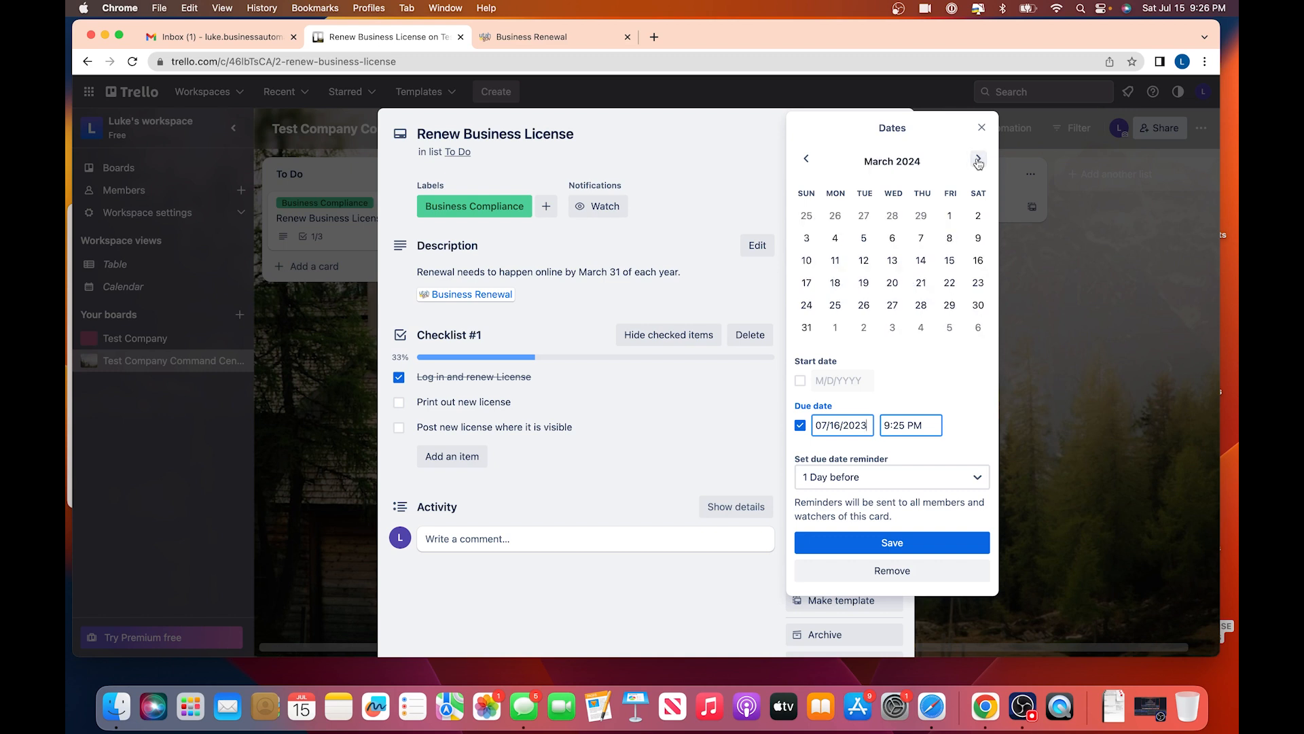
pyautogui.click(807, 329)
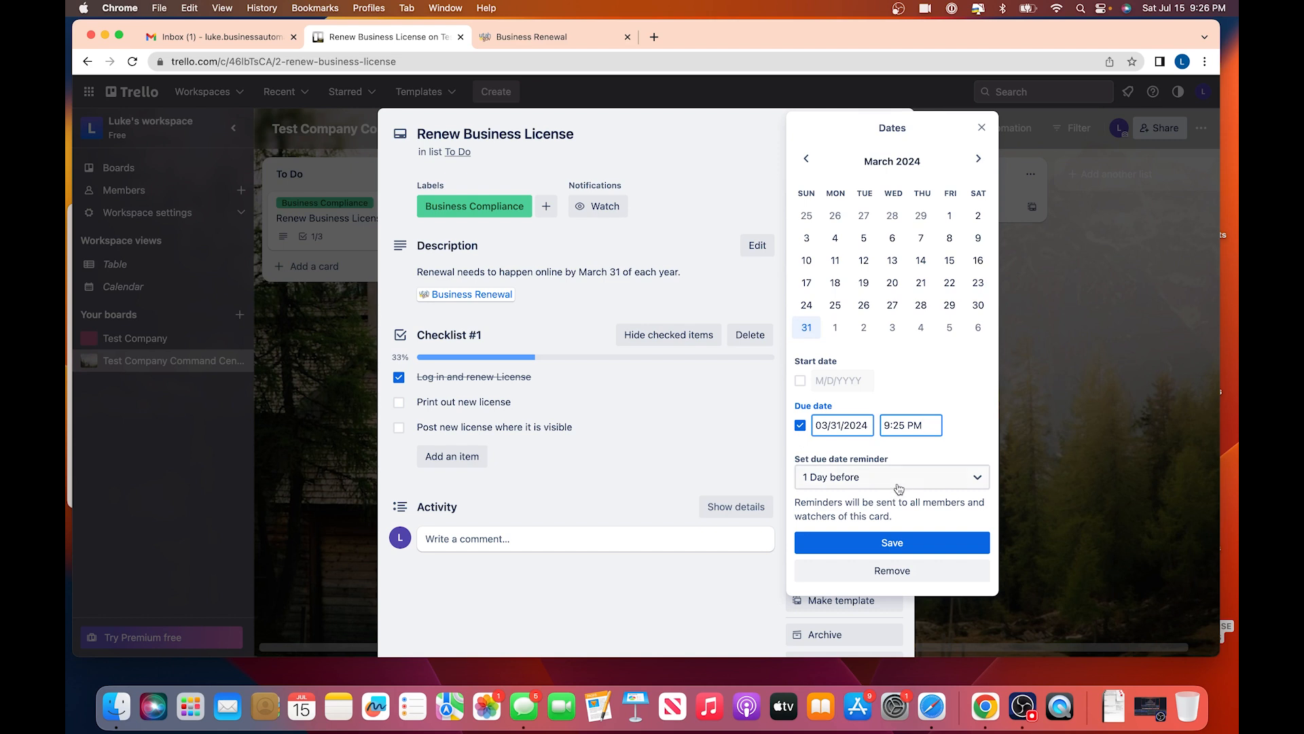
pyautogui.click(892, 545)
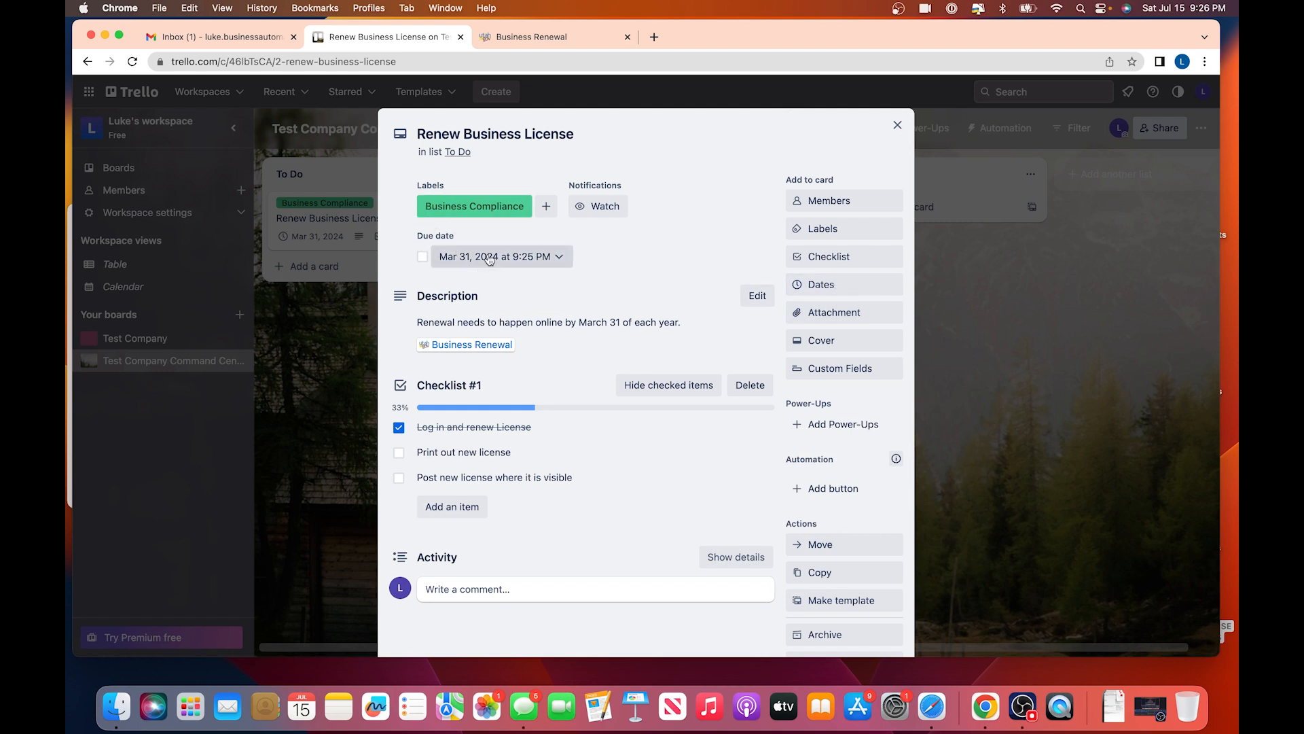
# - Attach license-utah.jpg from the Downloads folder to the Renew Business License card and close the card
pyautogui.click(842, 314)
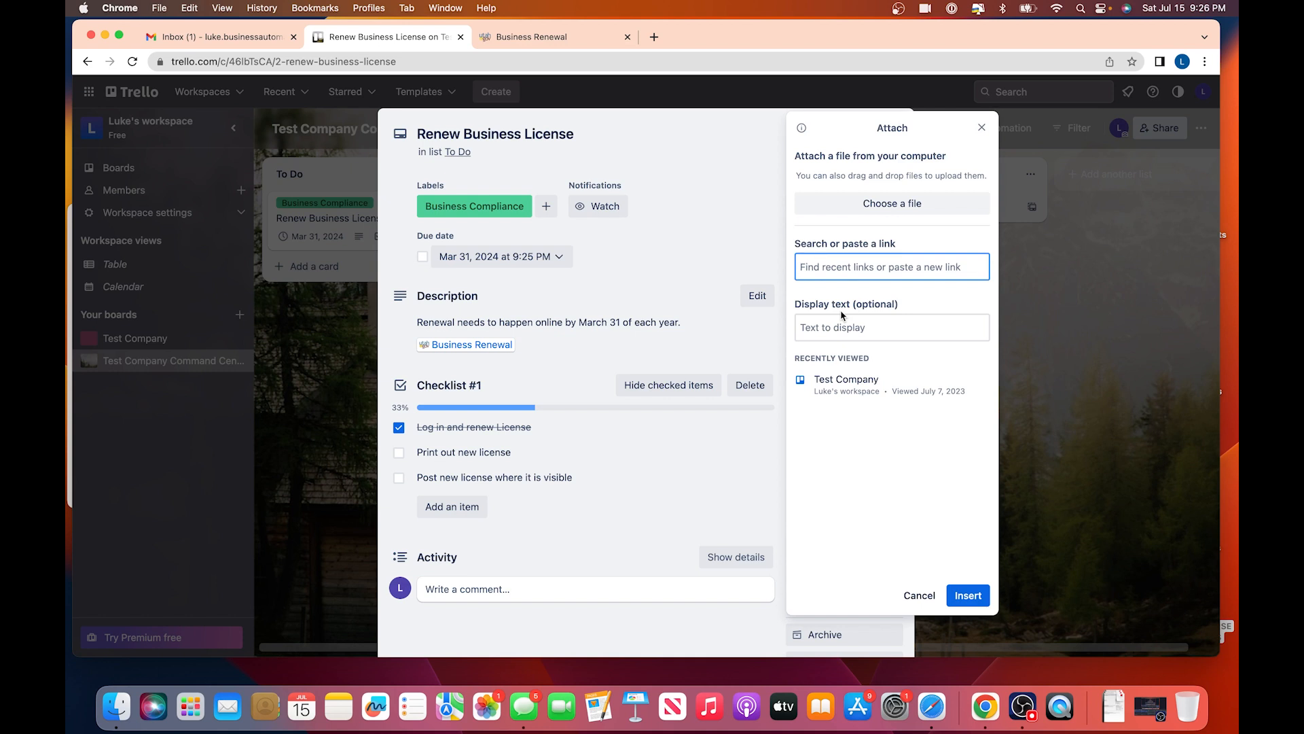
pyautogui.click(892, 206)
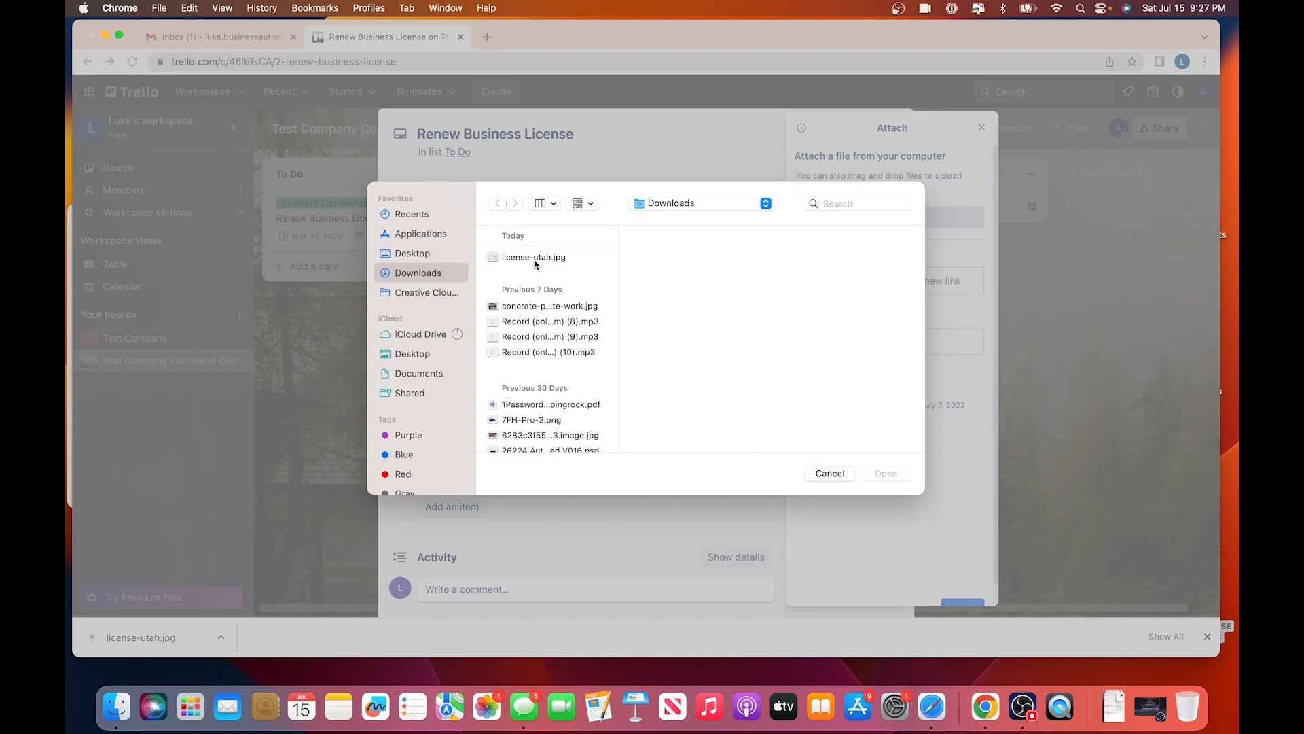
pyautogui.click(533, 258)
pyautogui.click(886, 474)
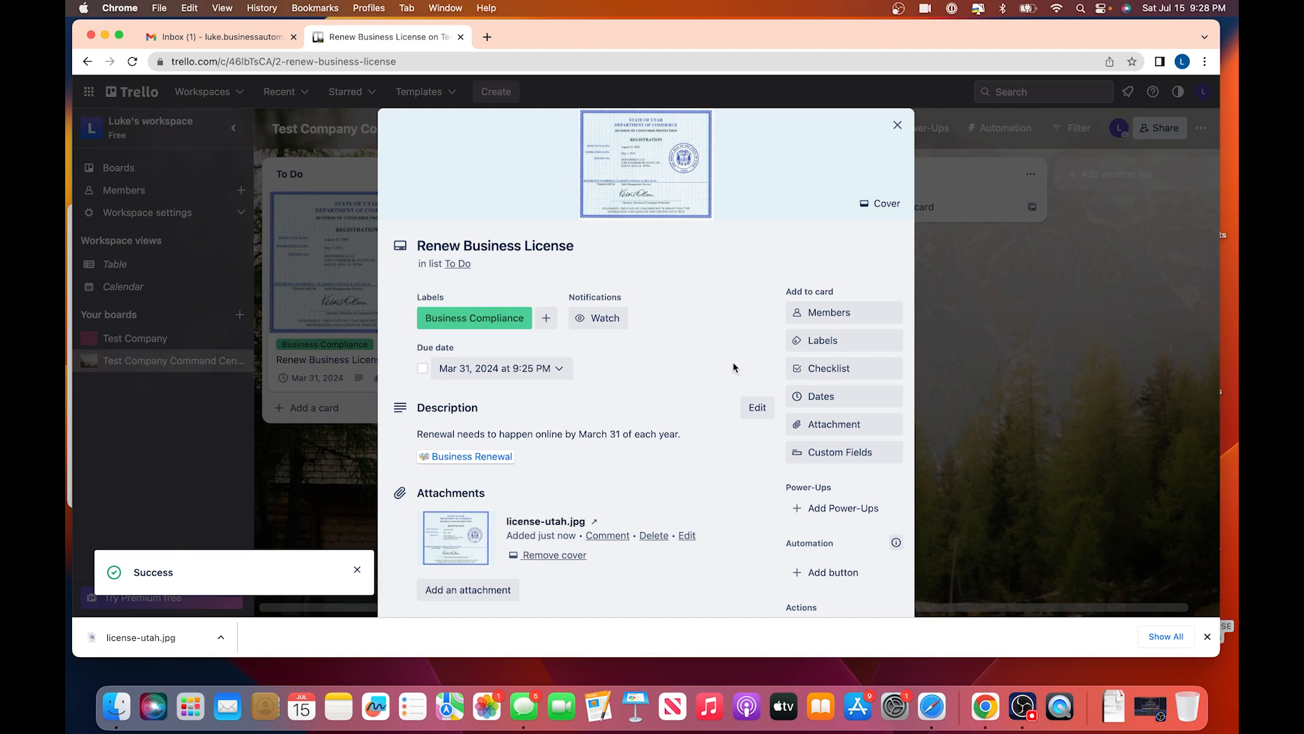
pyautogui.scroll(-2, 735, 371)
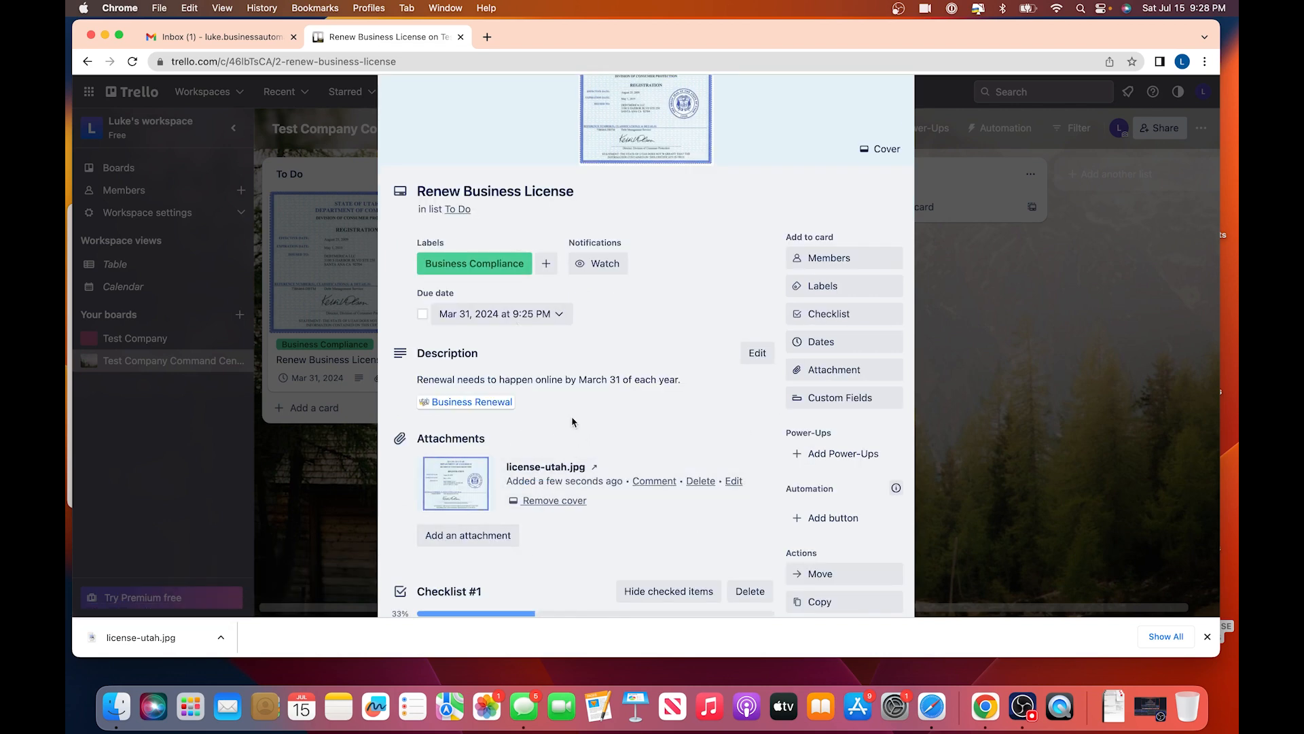
pyautogui.click(897, 125)
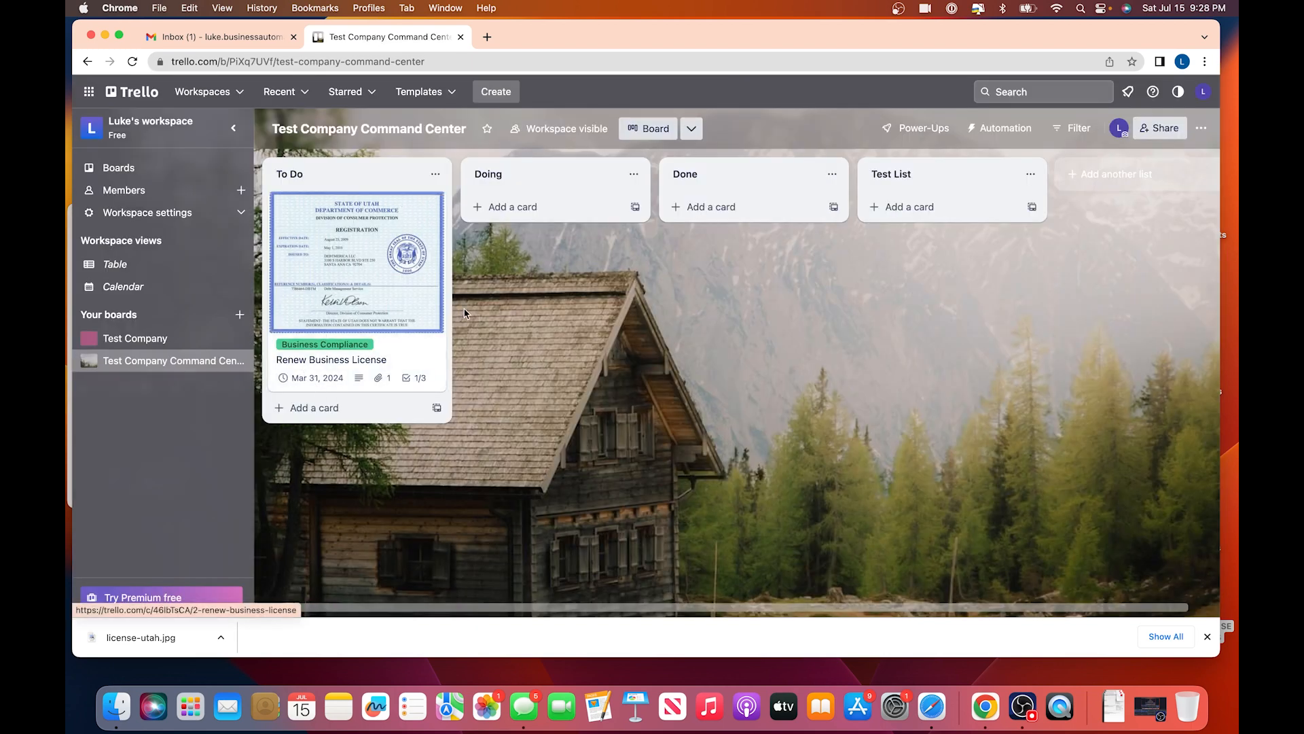
# - Reopen the Renew Business License card, remove the license image as its cover and close the card
pyautogui.click(405, 354)
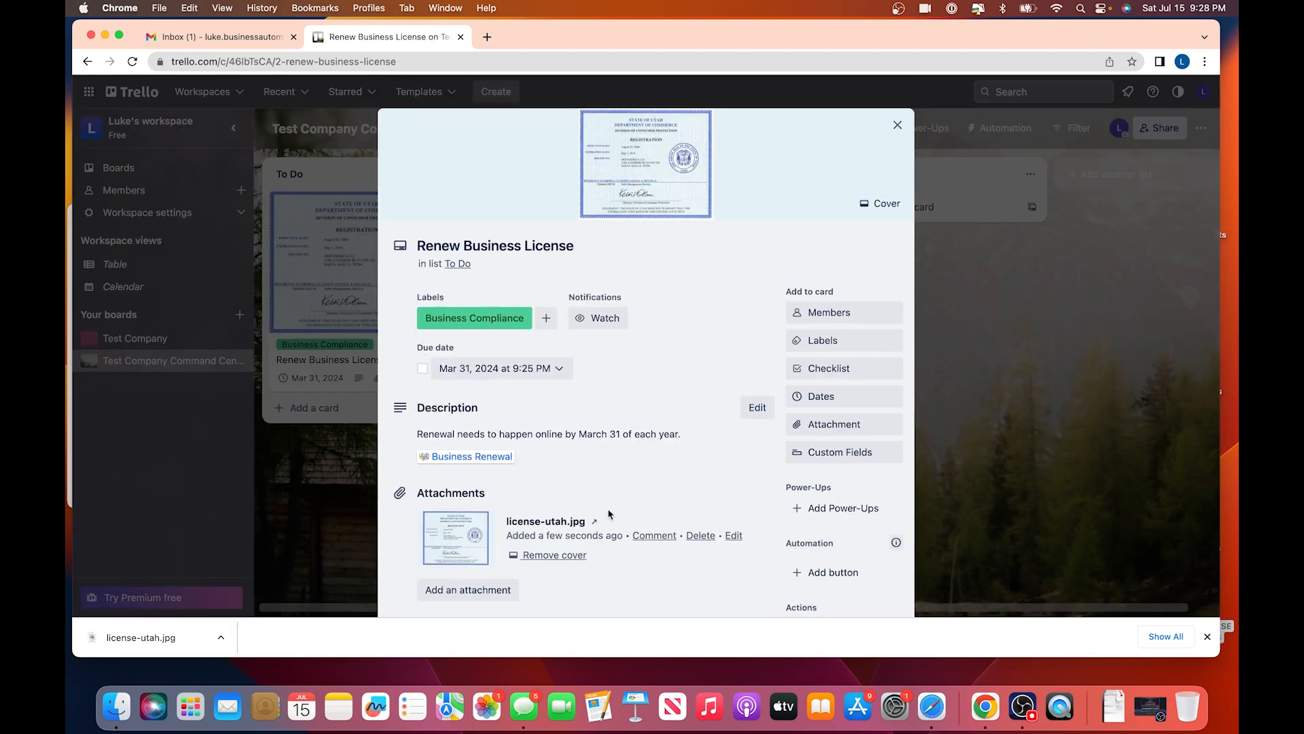
pyautogui.click(551, 555)
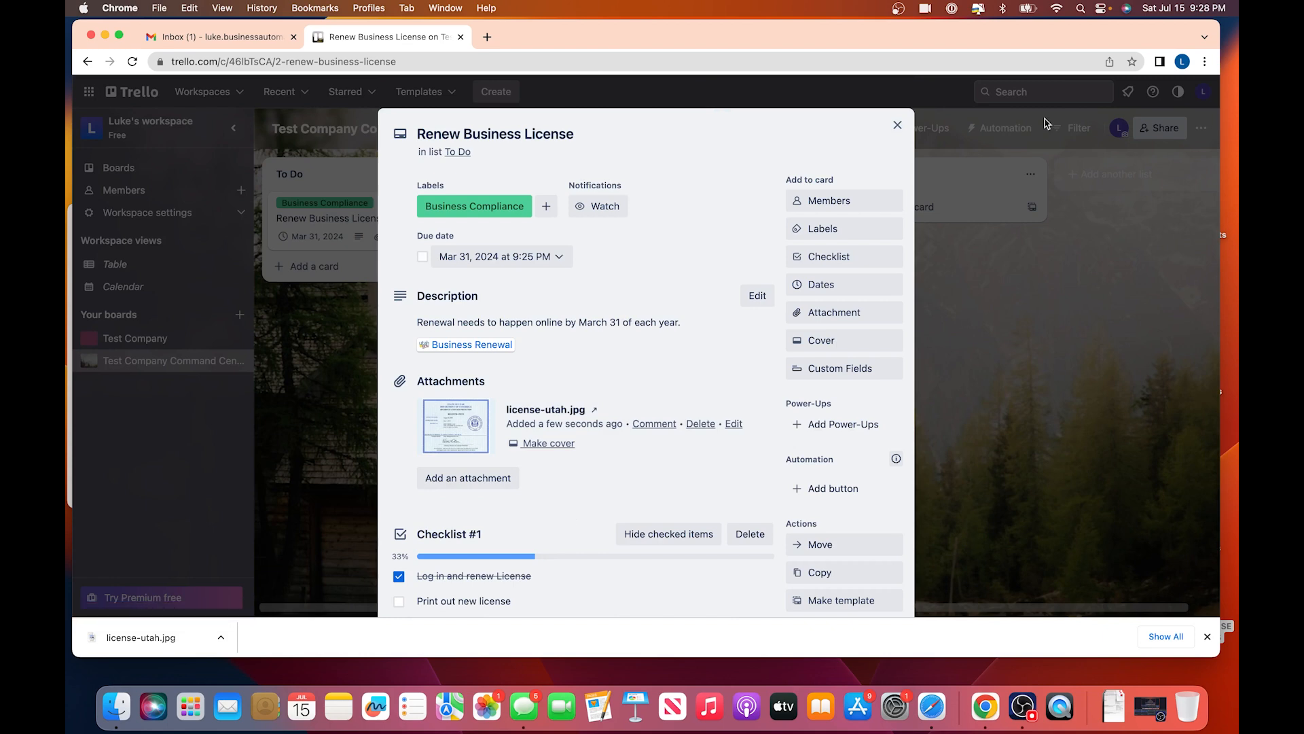
pyautogui.click(898, 125)
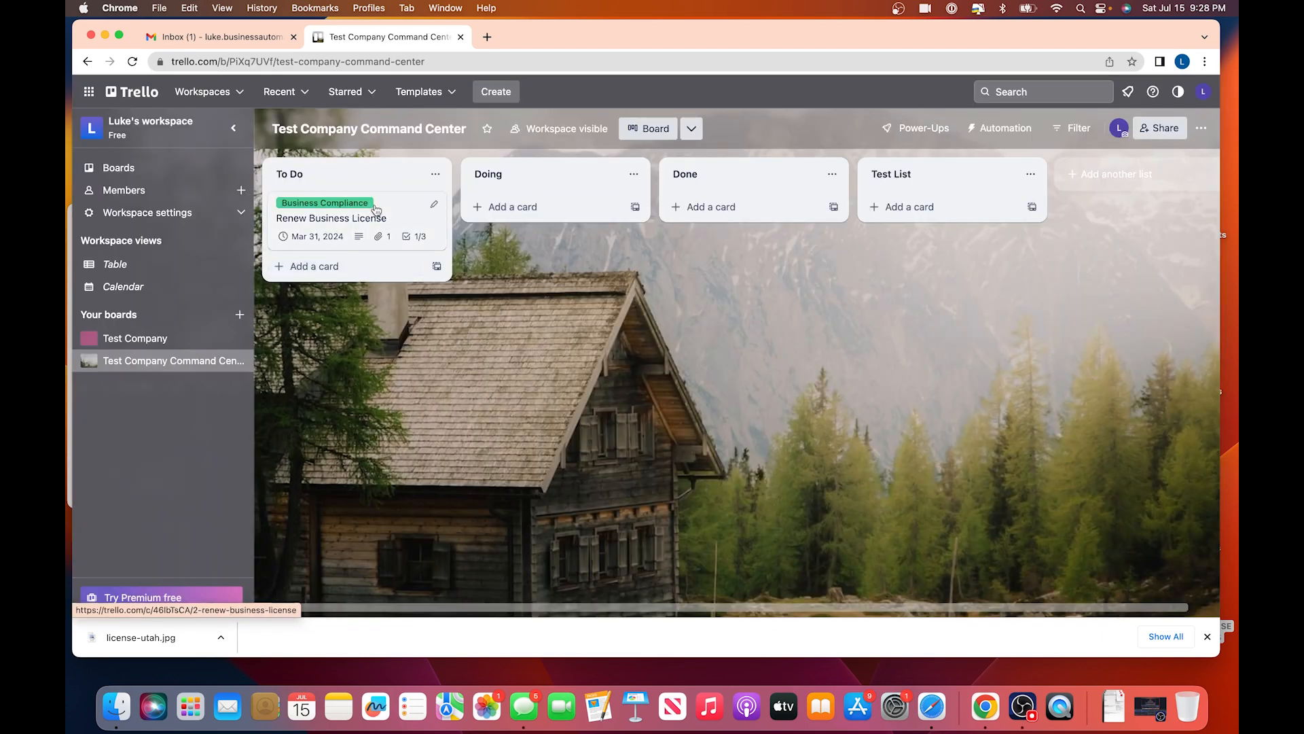
# - Examine the cover size, color and photo options for the Renew Business License card, then return to the board
pyautogui.click(392, 209)
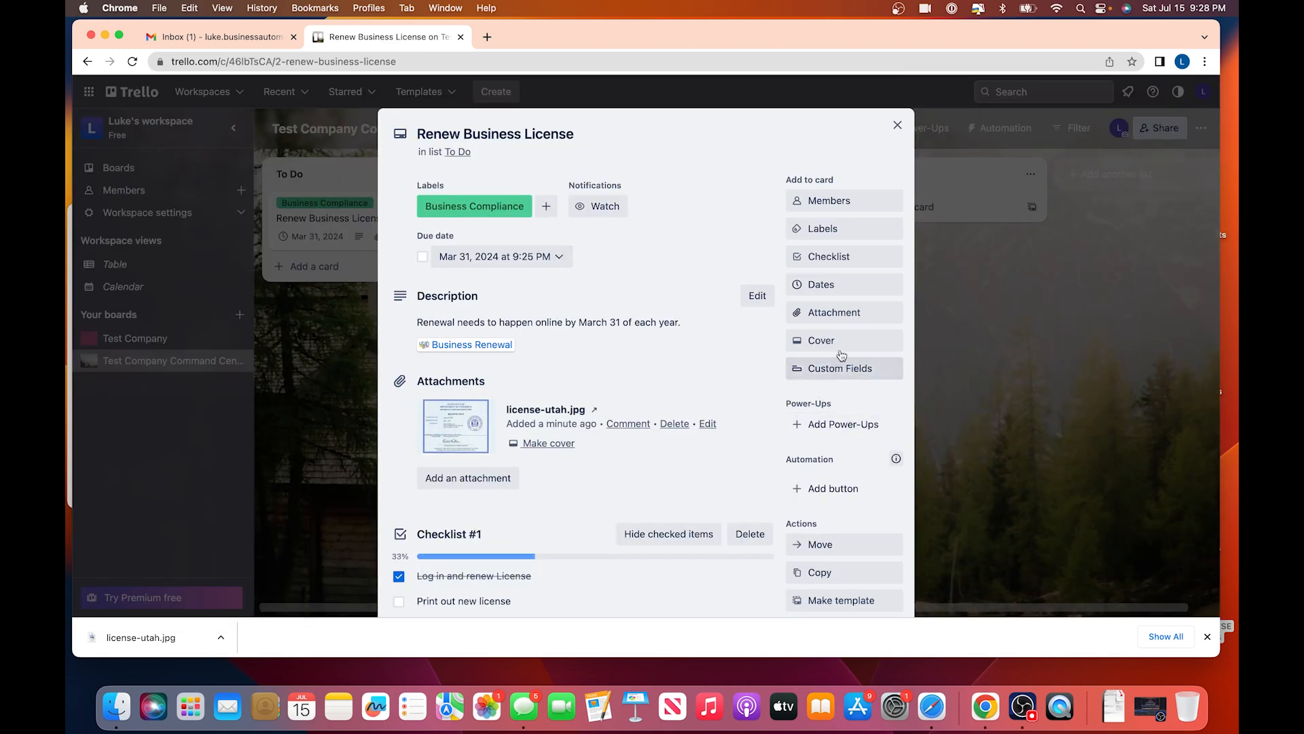
pyautogui.click(823, 340)
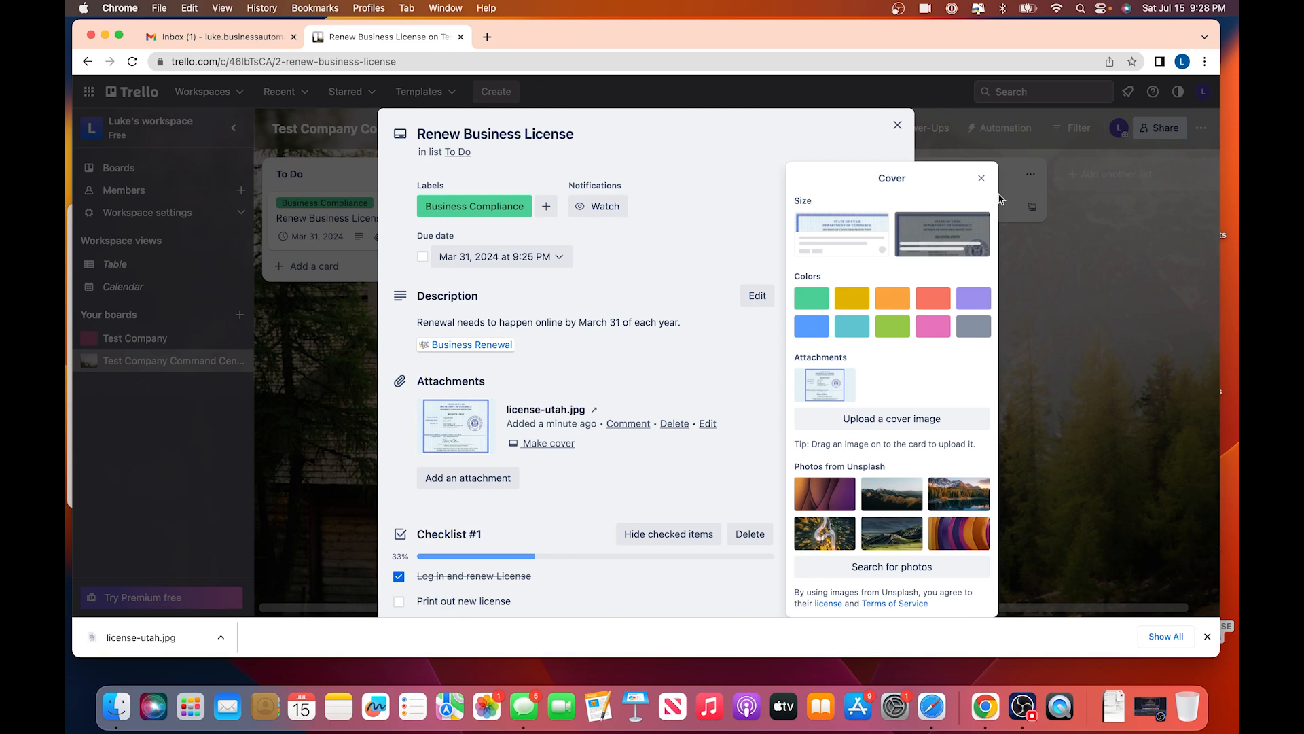
pyautogui.click(982, 180)
pyautogui.click(898, 125)
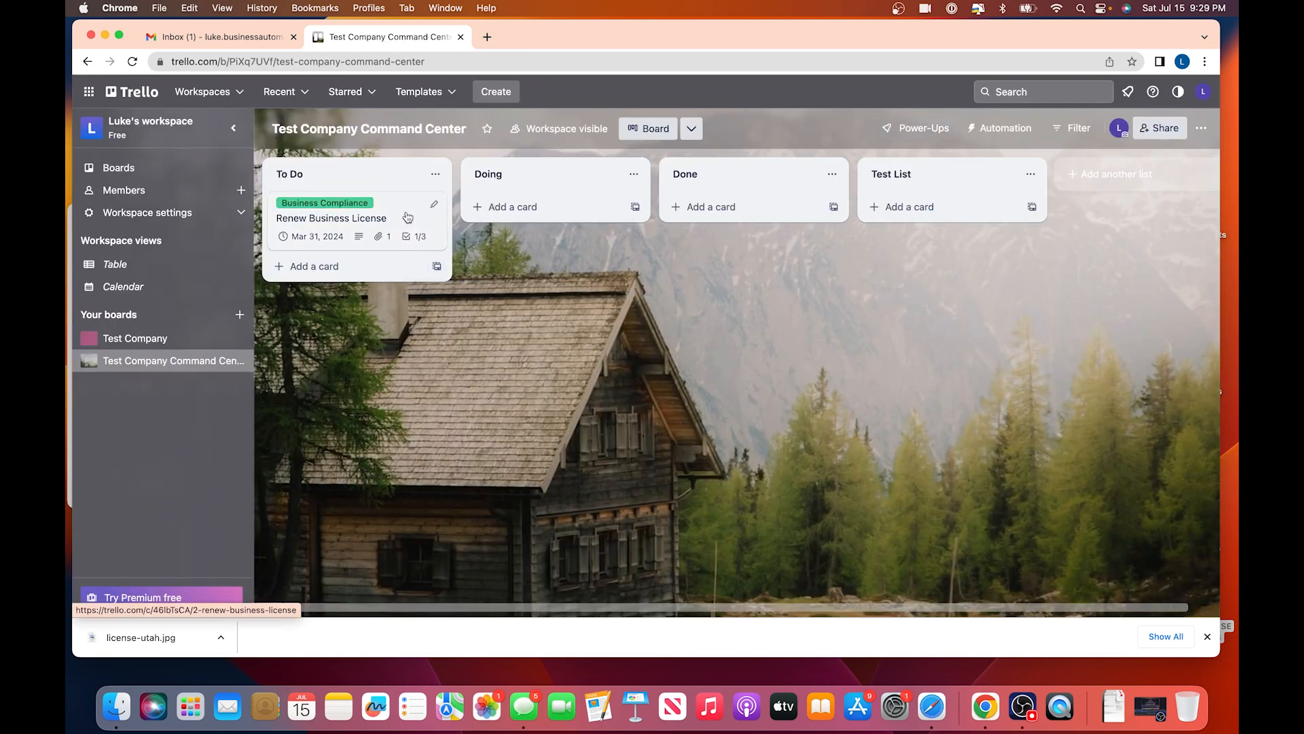
pyautogui.moveTo(403, 206); pyautogui.dragTo(433, 203)
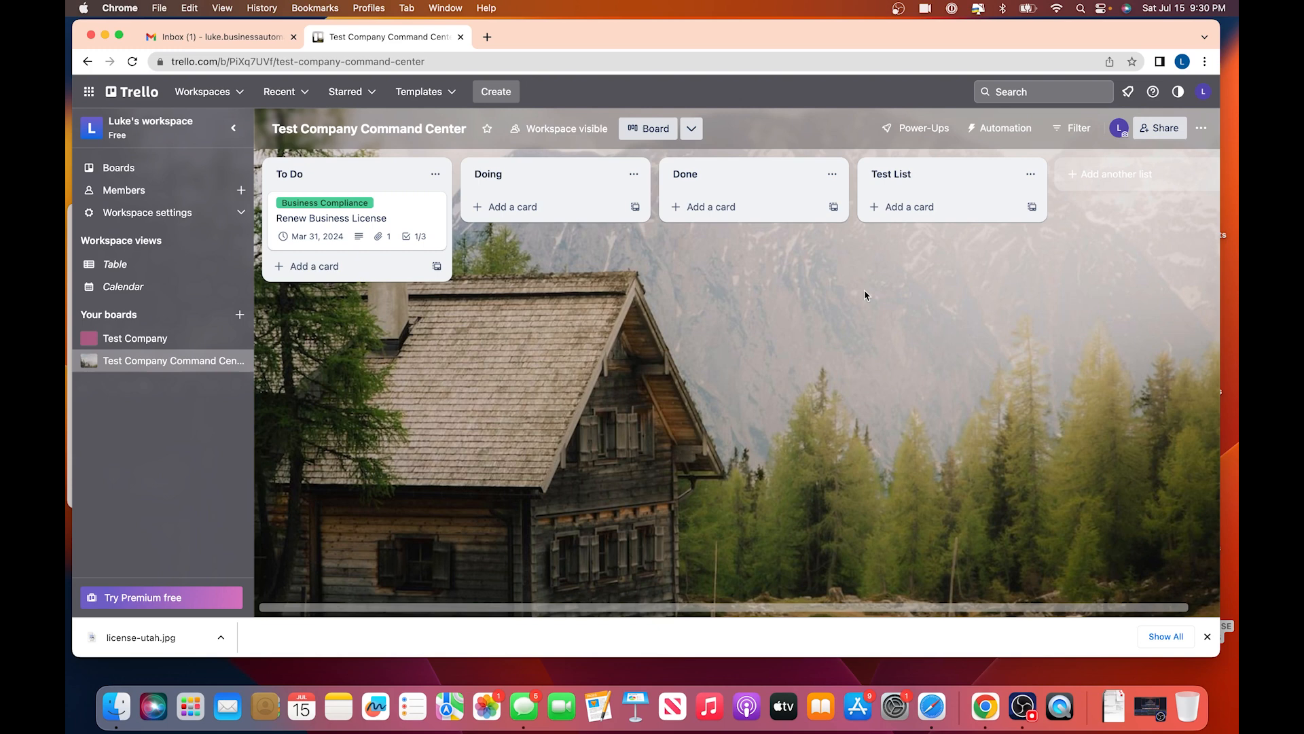
# - Try the green gradient and the light blue gradient with the snowflake as the board's background color
pyautogui.click(1202, 131)
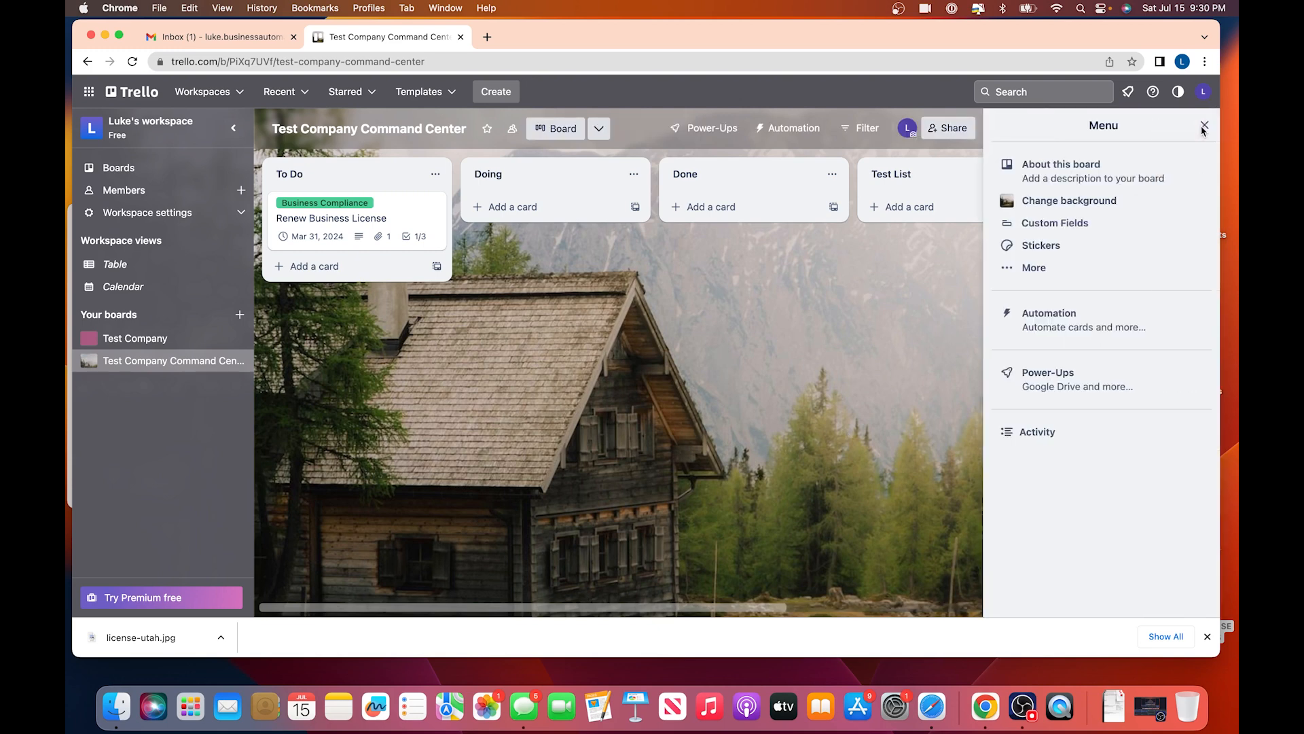
pyautogui.click(1069, 201)
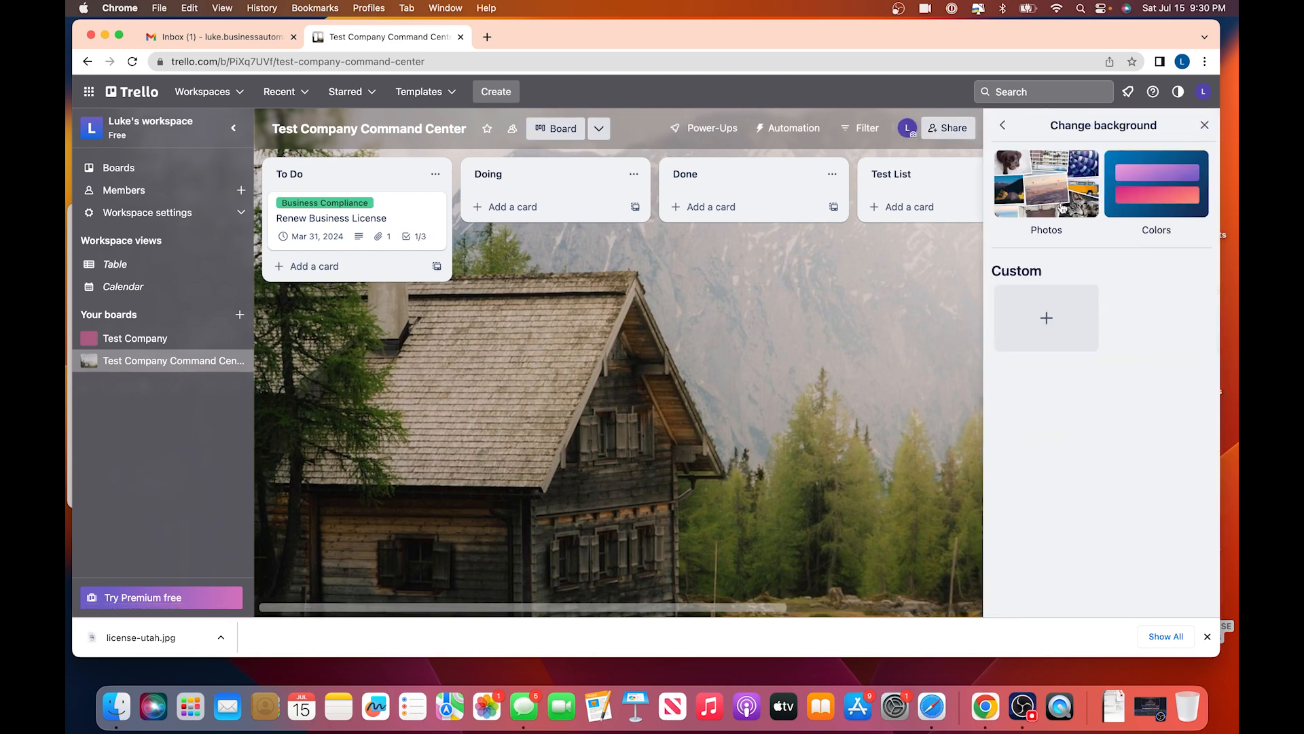
pyautogui.click(1132, 175)
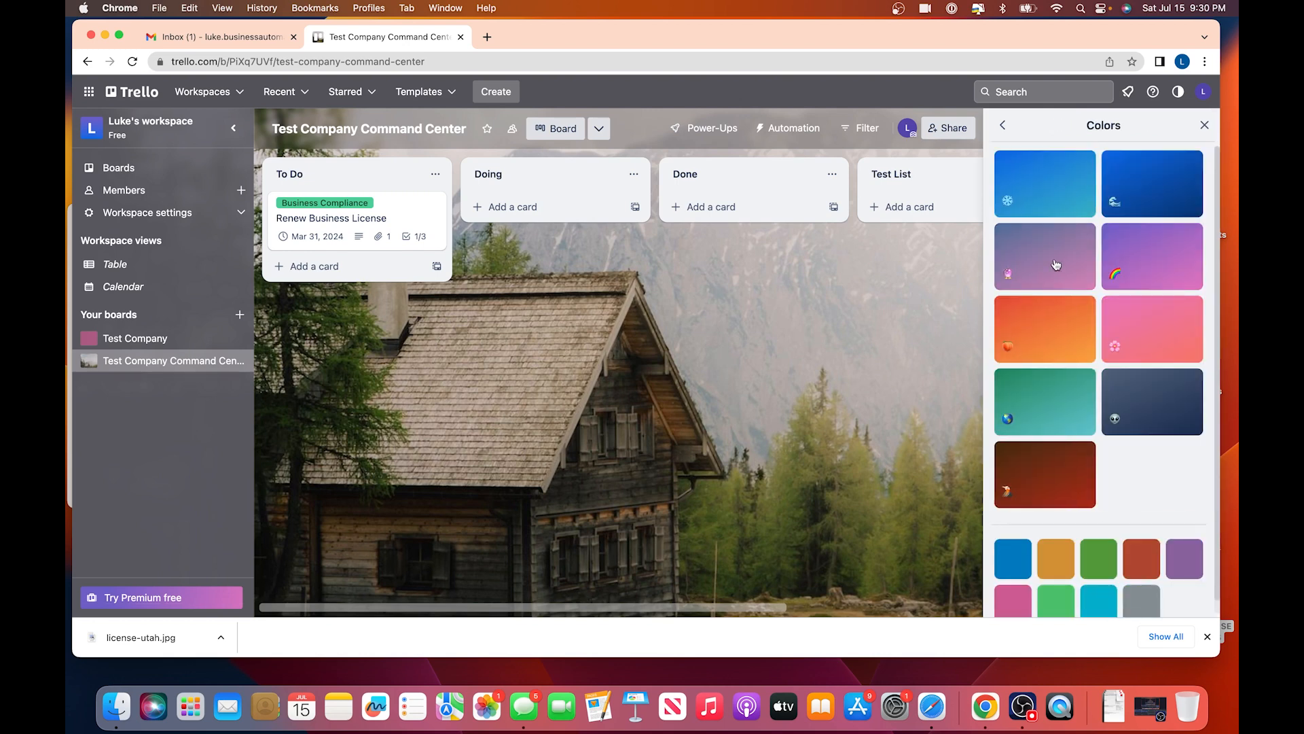
pyautogui.click(1050, 428)
pyautogui.click(1047, 177)
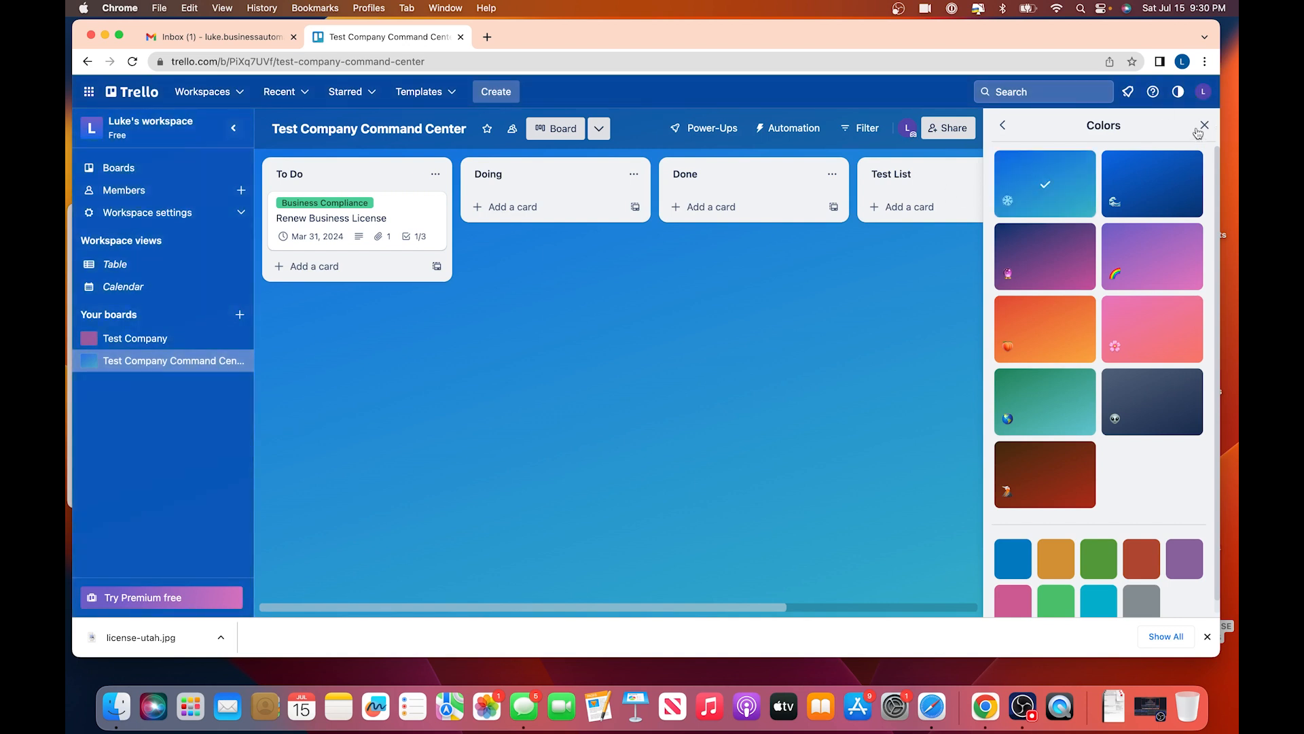
# - Try several Unsplash photos as the board background, settle on the brown mountain ridges with snowy peaks, and close the background settings
pyautogui.click(1003, 130)
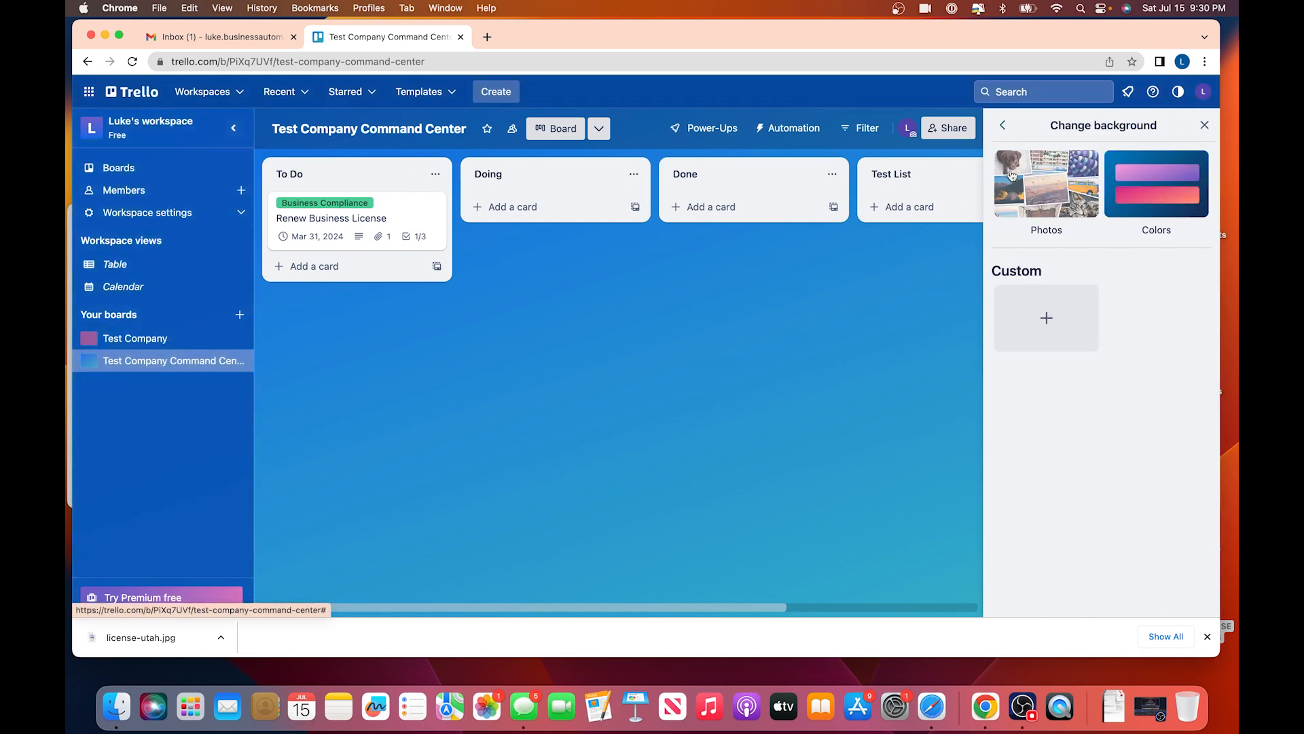
pyautogui.click(1050, 194)
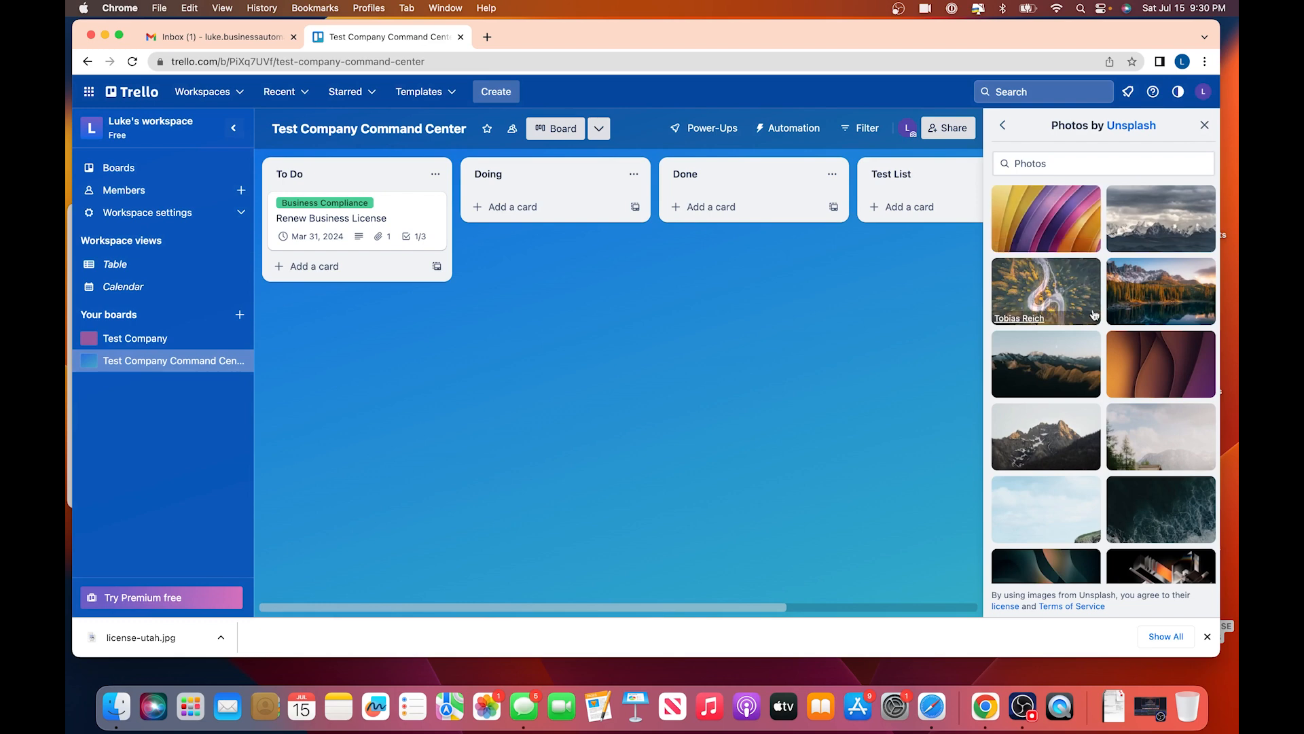
pyautogui.click(1047, 297)
pyautogui.click(1058, 355)
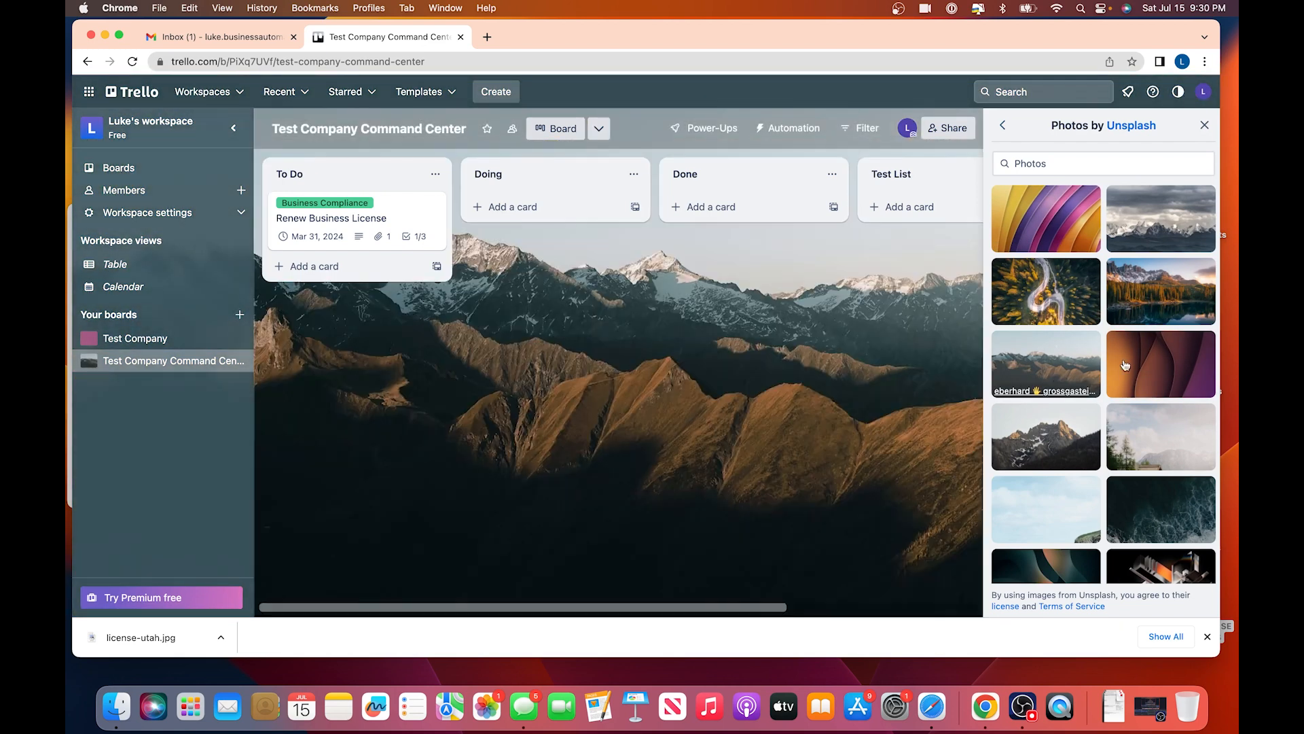
pyautogui.click(1155, 360)
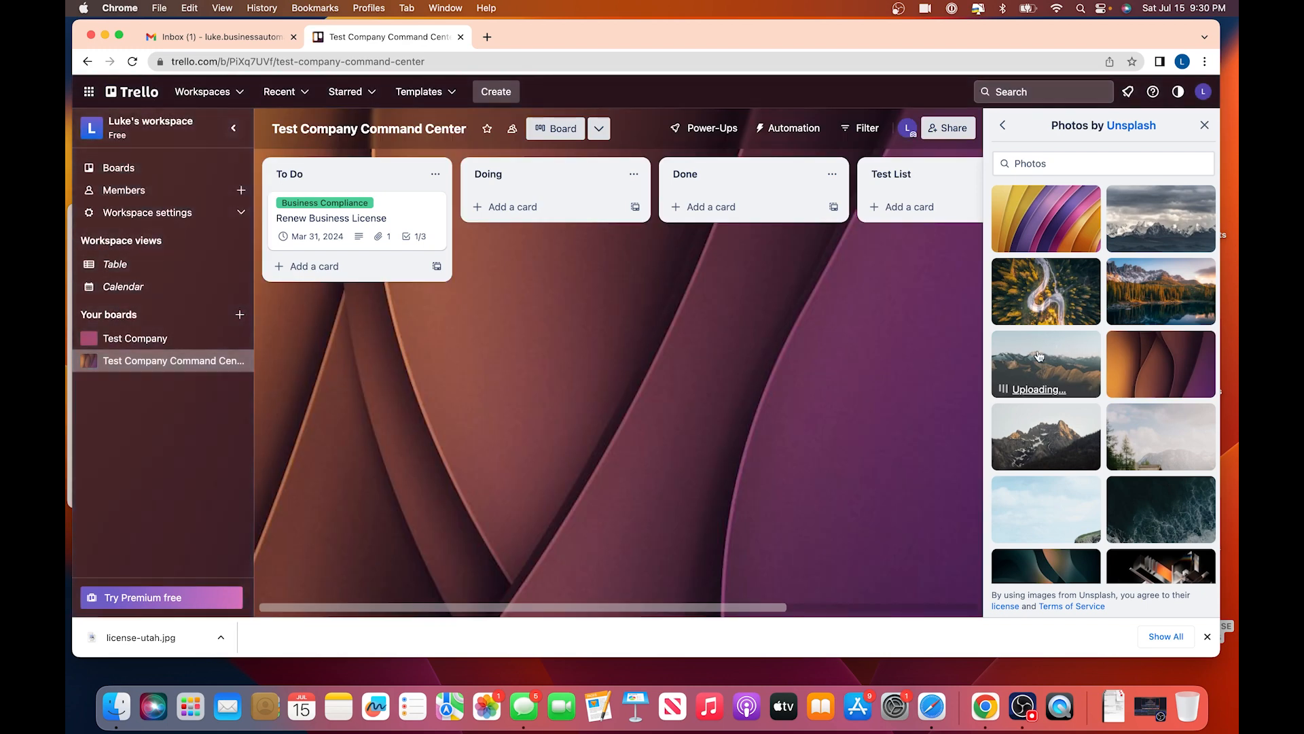
pyautogui.click(1047, 367)
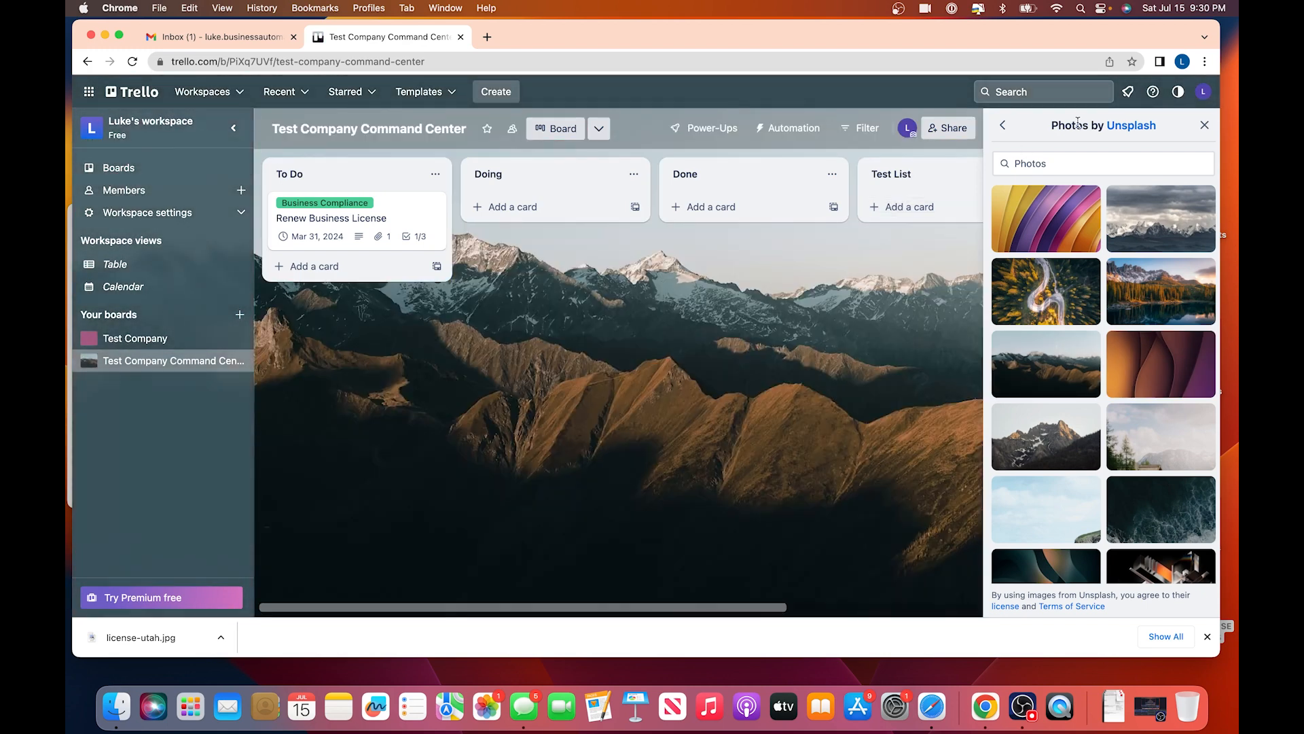
pyautogui.click(1205, 126)
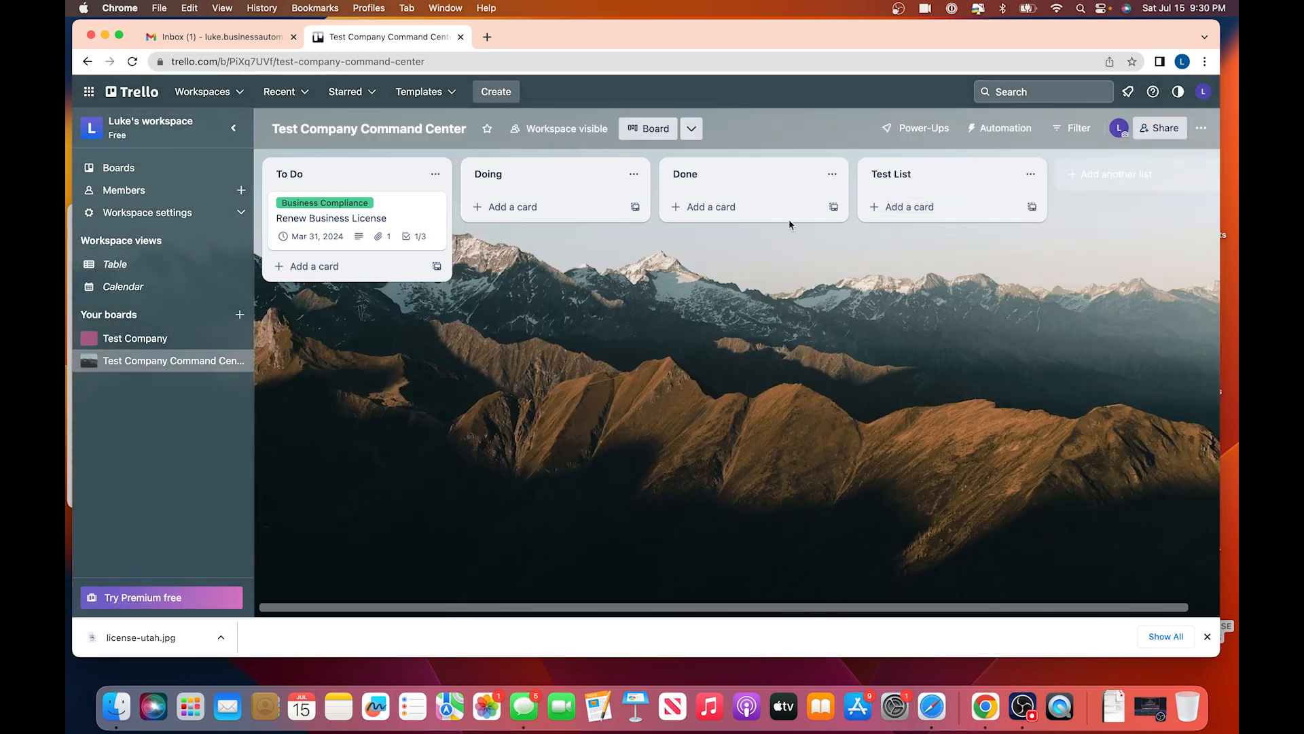